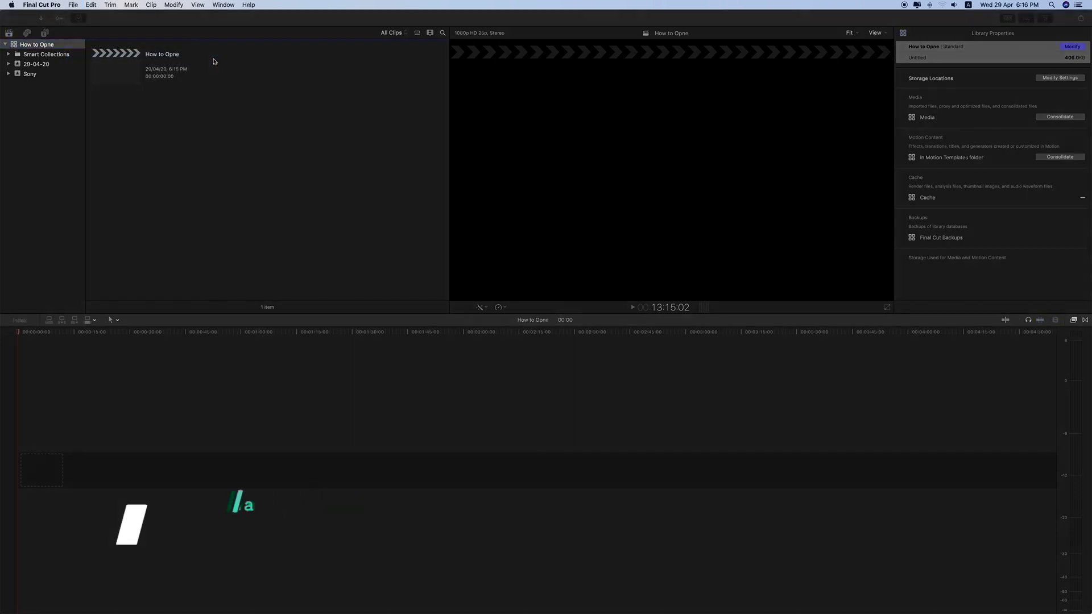
Import the 4K Free Stock cornfield video and the Animal free stock video into the Sony event.
key(super+i)
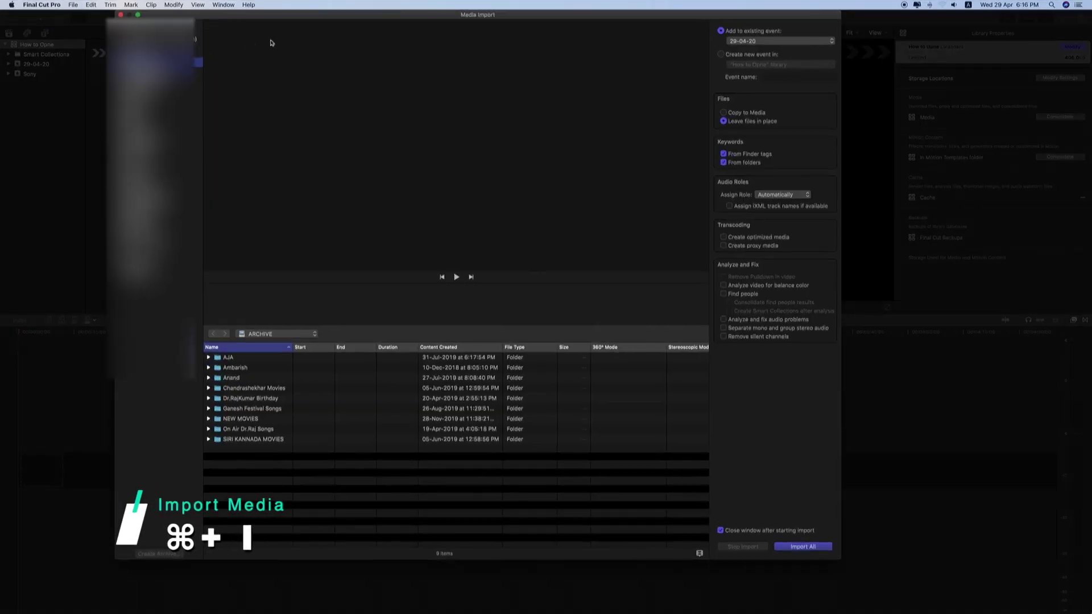
click(760, 41)
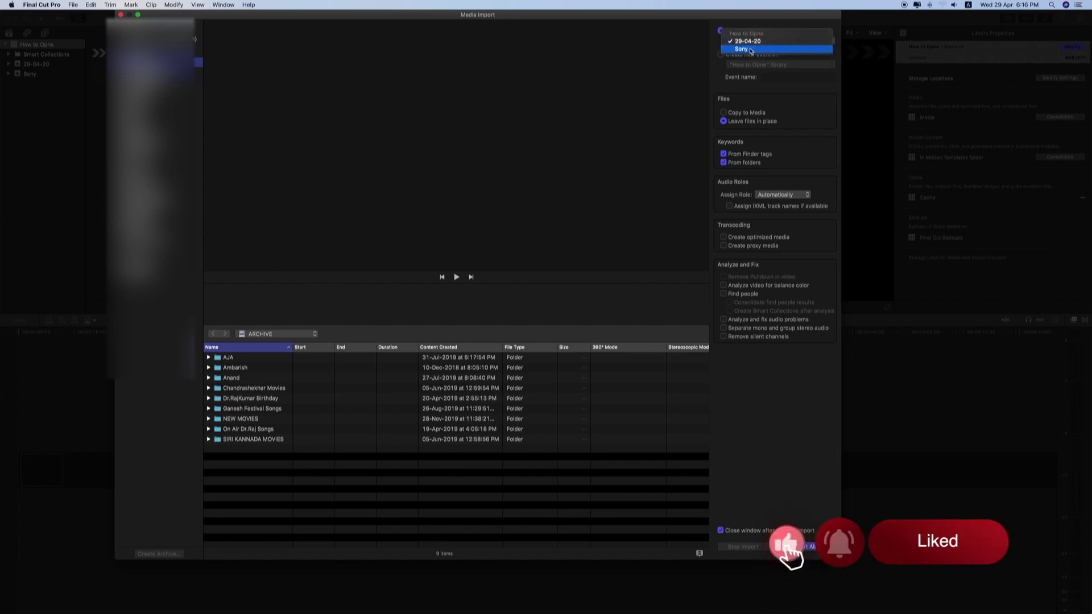
click(750, 50)
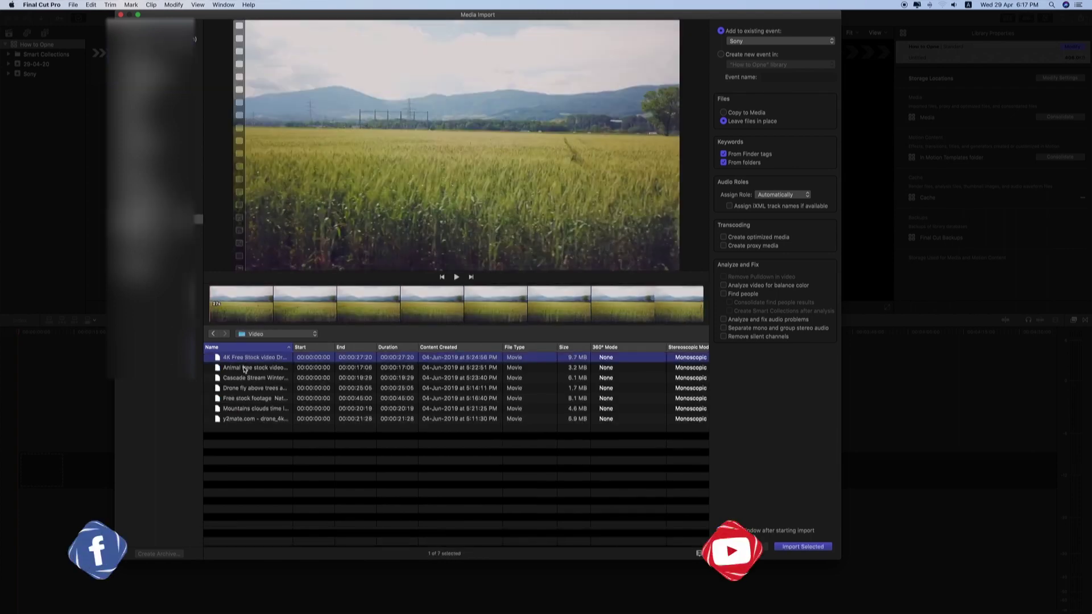
click(236, 369)
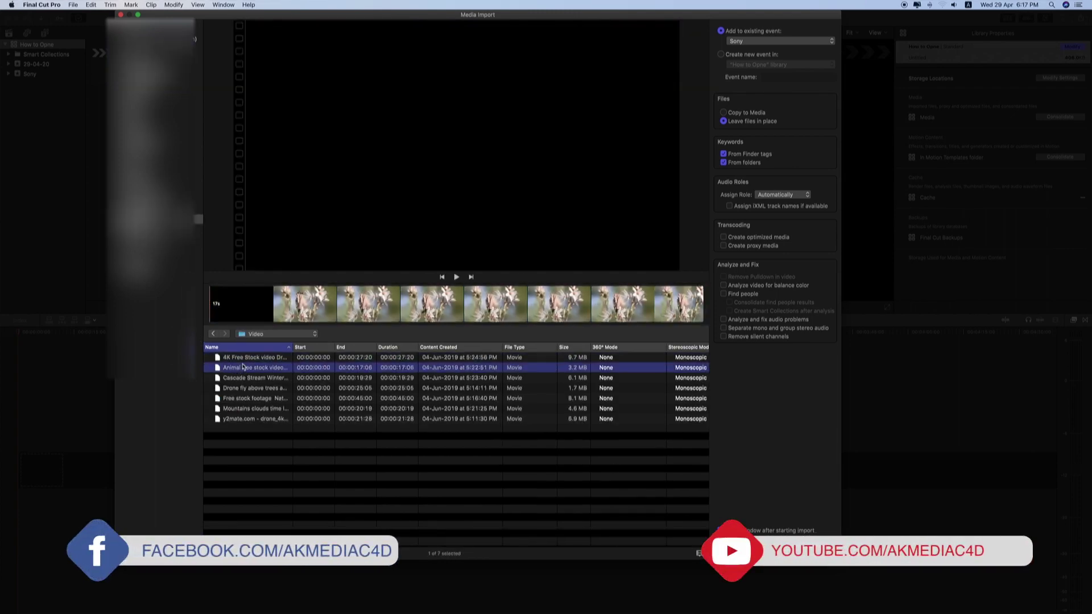
super+click(249, 358)
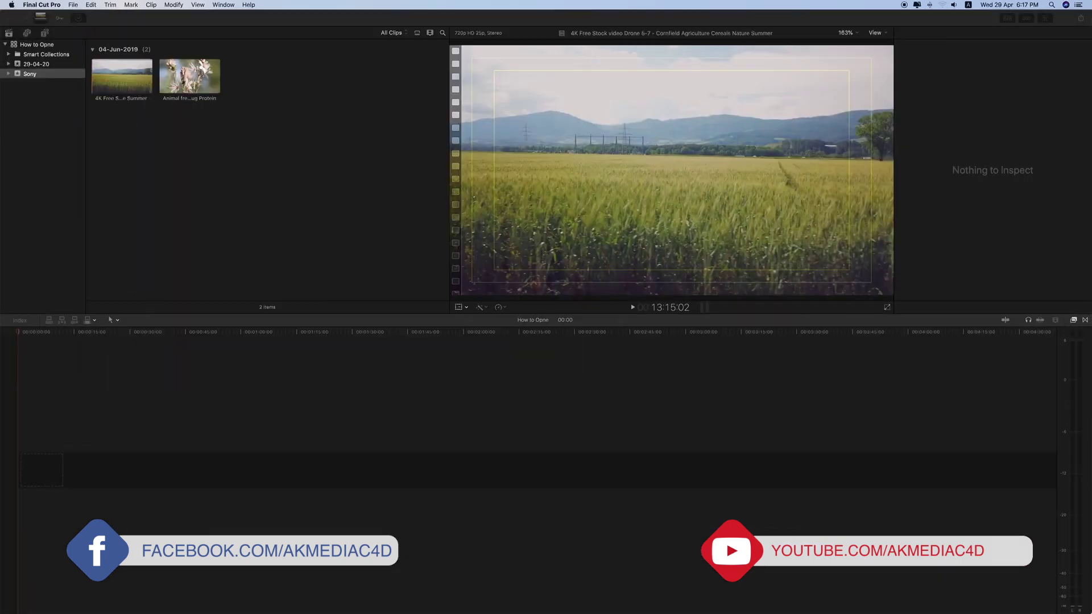
Import the Cascade Stream Winter and Drone fly above trees videos into the Sony event, copying the files to Media.
click(73, 5)
mouse_move(90, 58)
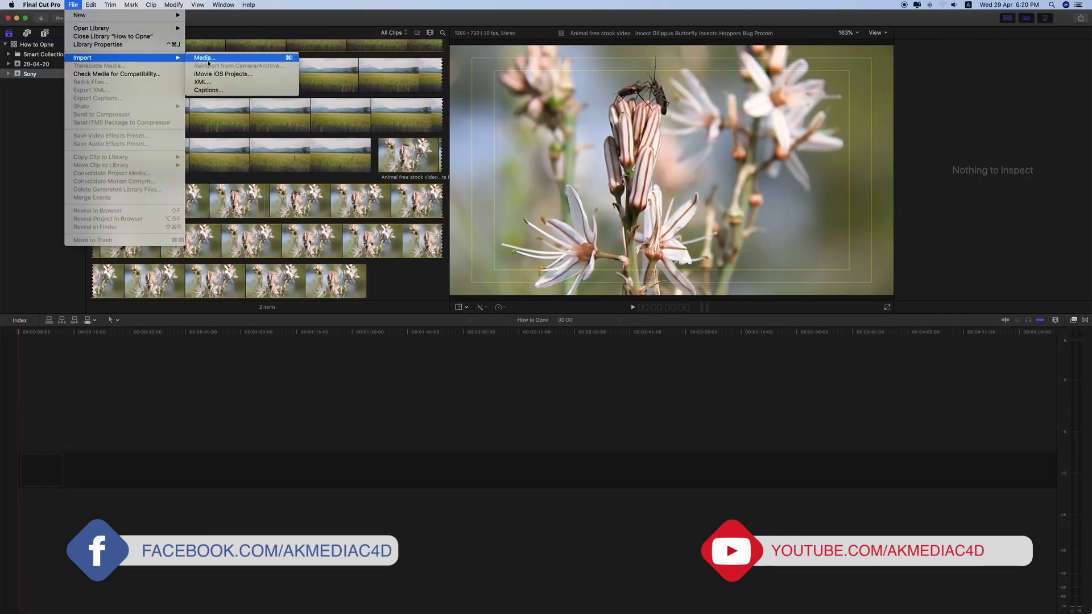
click(205, 59)
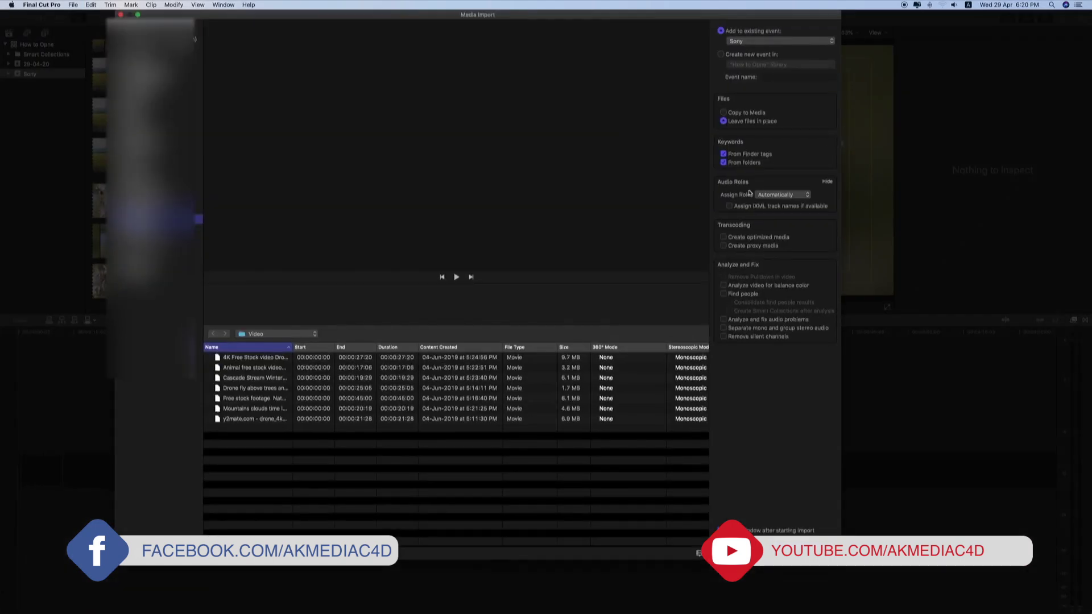
click(757, 113)
click(251, 378)
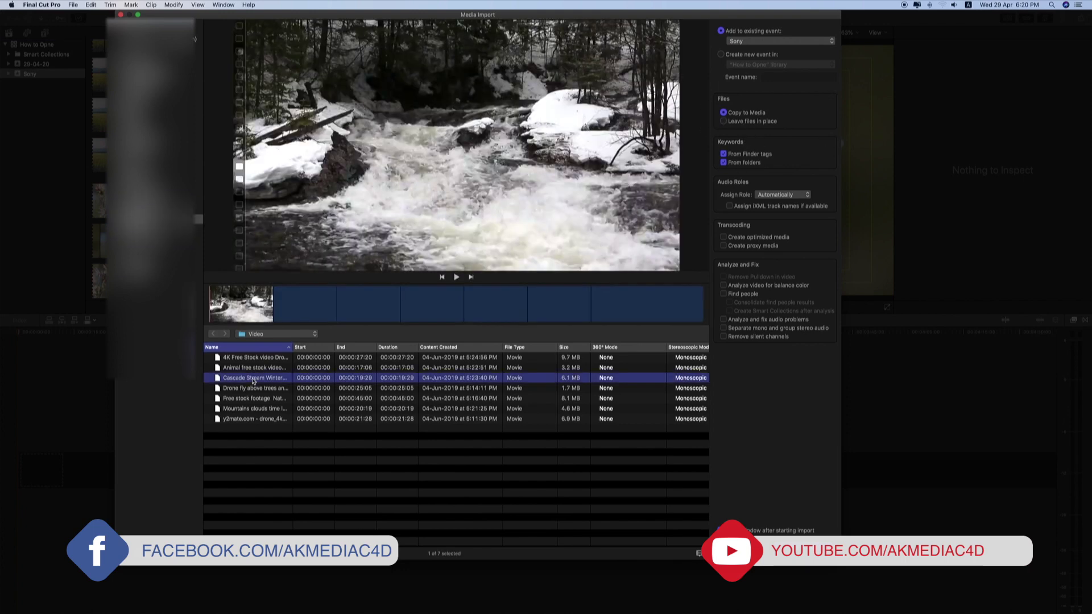
key(Down)
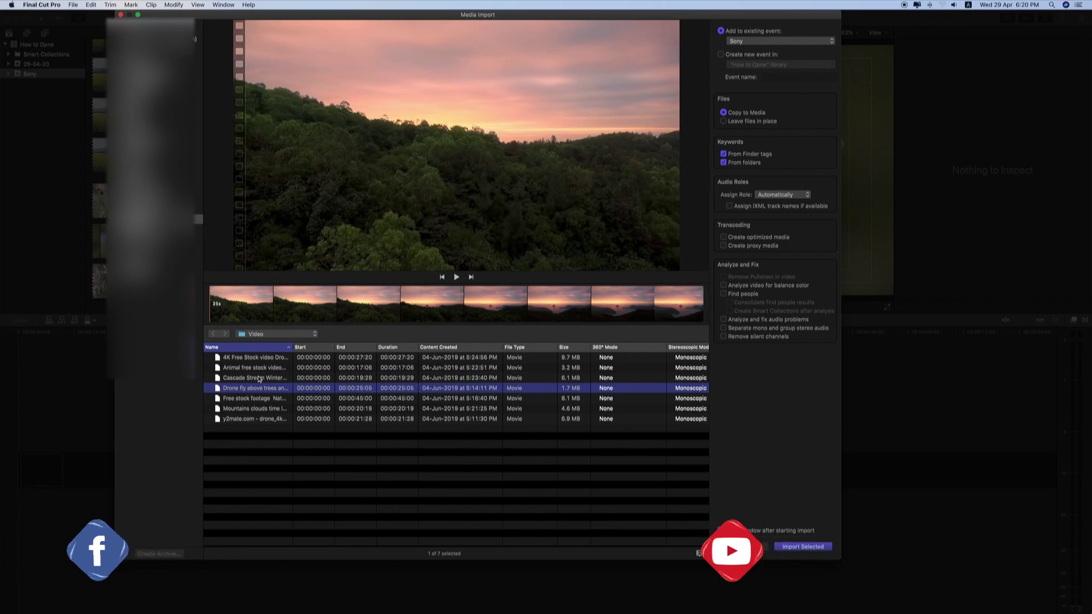
shift+click(257, 378)
click(812, 547)
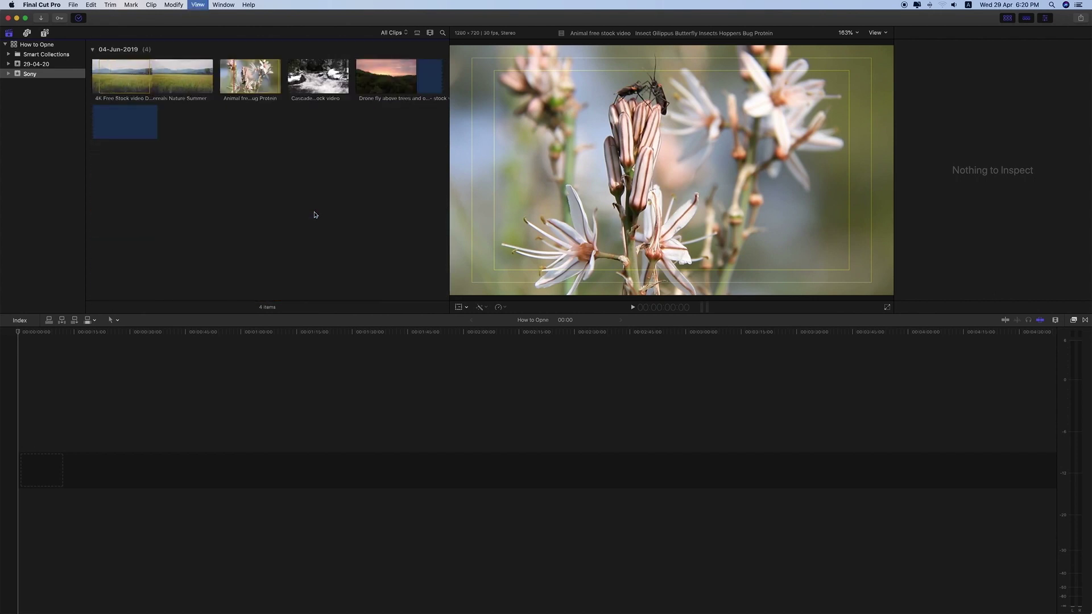
Select the newly imported clips in the Sony event and reveal the Cascade Stream clip's file in Finder.
click(316, 75)
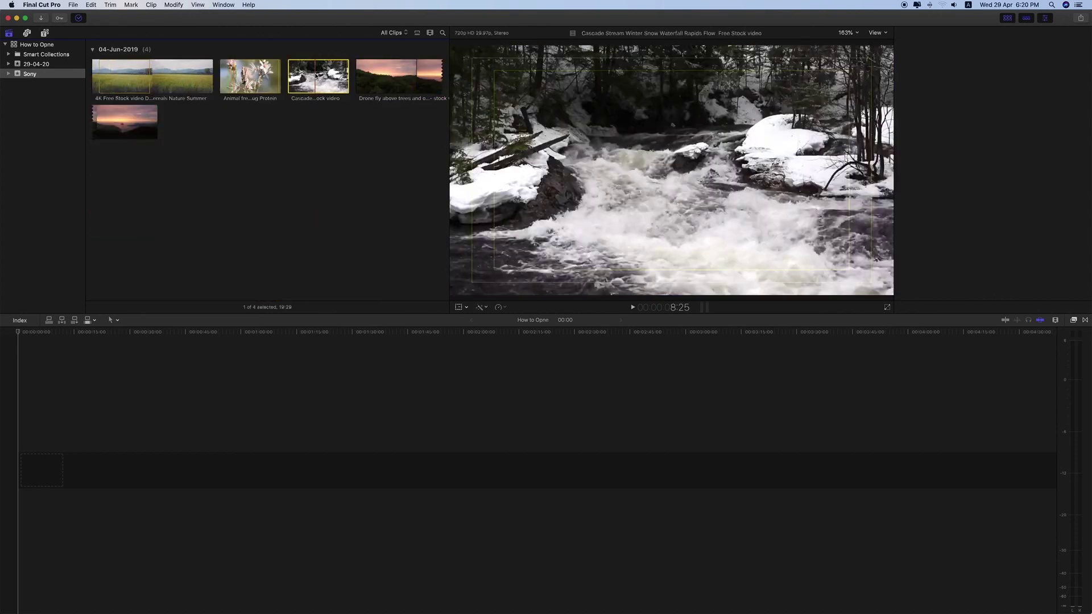
super+click(388, 79)
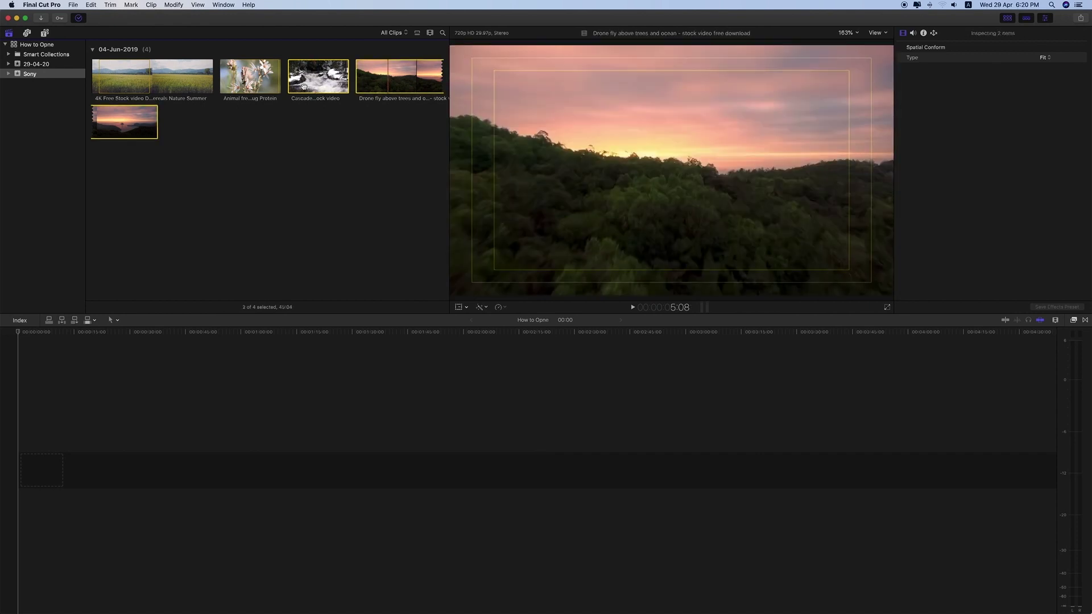
click(299, 121)
click(318, 88)
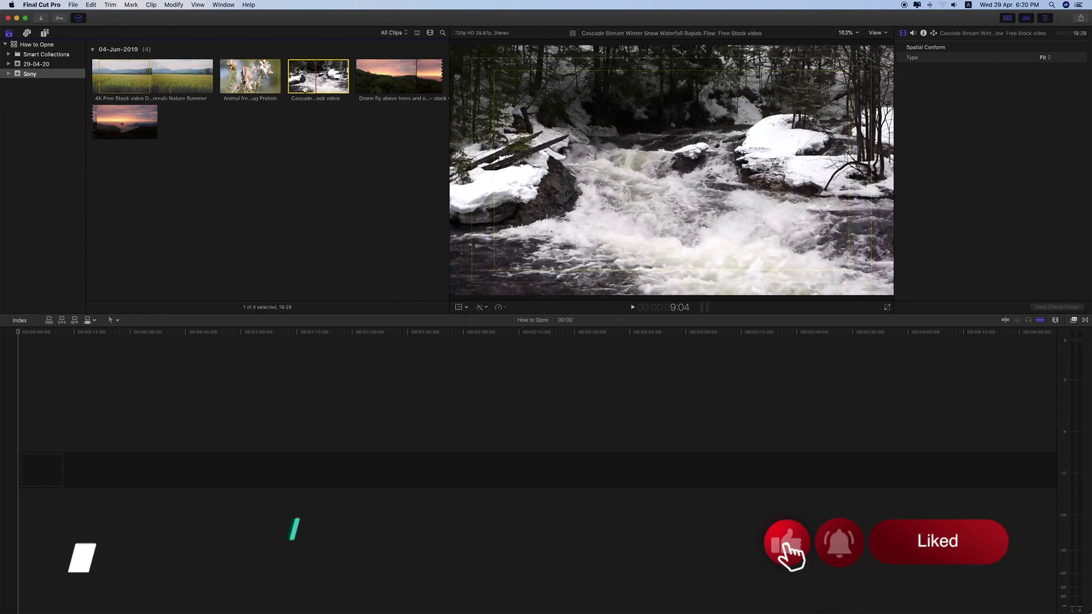
key(shift+super+r)
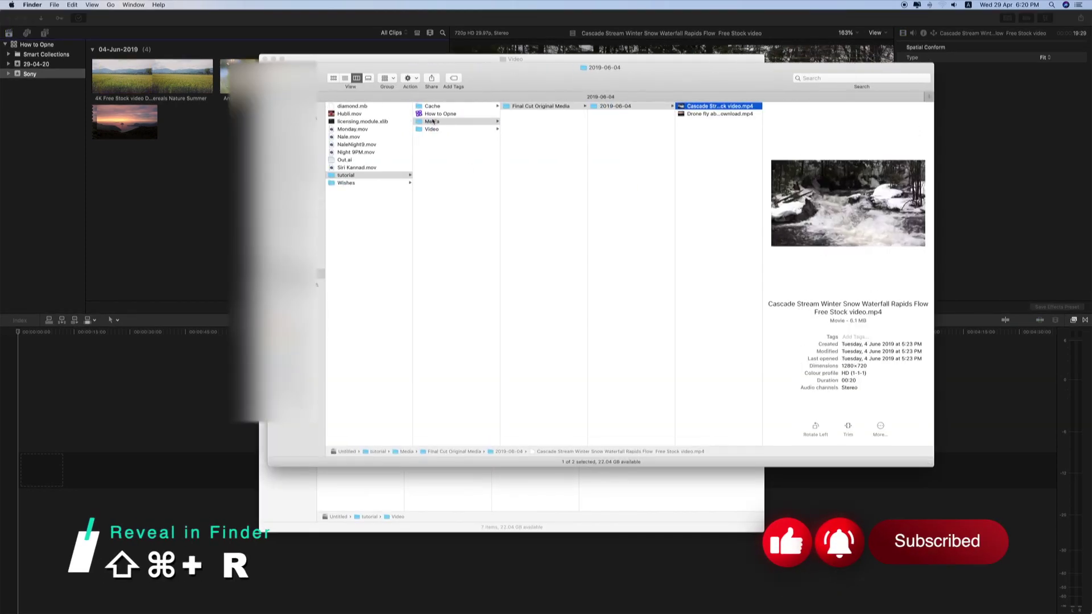
Examine the copied Cascade Stream and Drone fly files in Media, Final Cut Original Media, 2019-06-04.
click(476, 123)
click(570, 108)
click(624, 107)
click(689, 107)
click(699, 113)
click(695, 106)
click(701, 113)
click(699, 106)
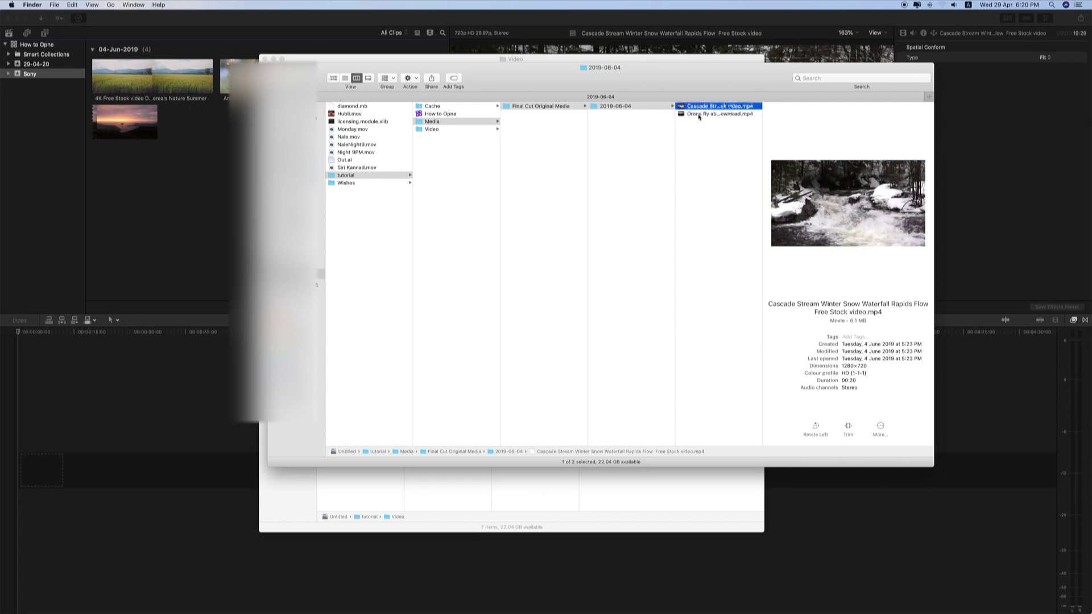
click(699, 114)
click(700, 107)
click(700, 114)
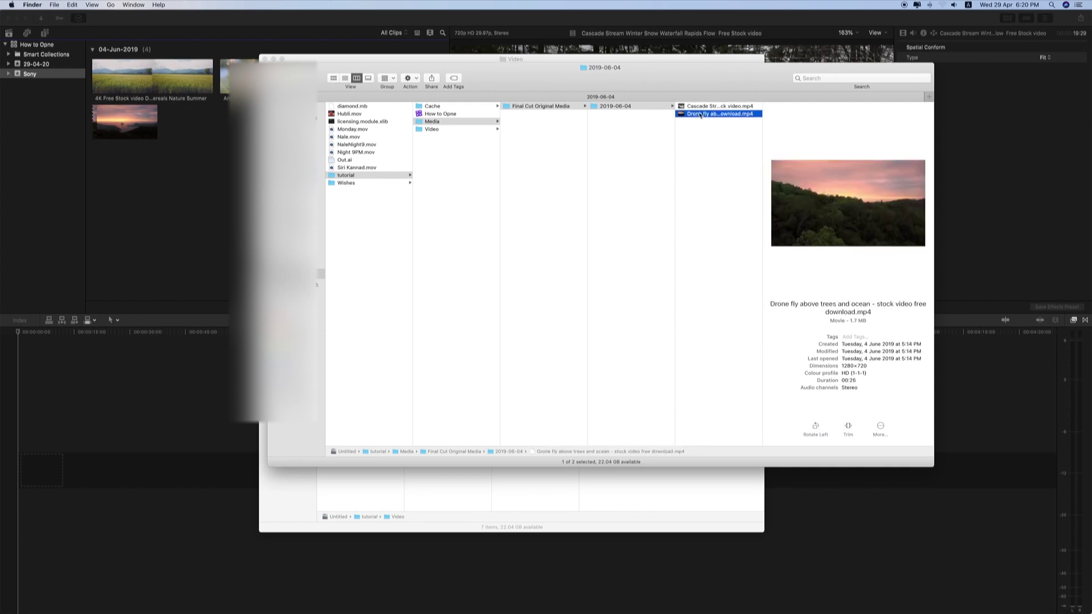
Examine the source Cascade Stream and Drone fly files in the Video folder for comparison.
click(470, 131)
click(561, 123)
click(561, 129)
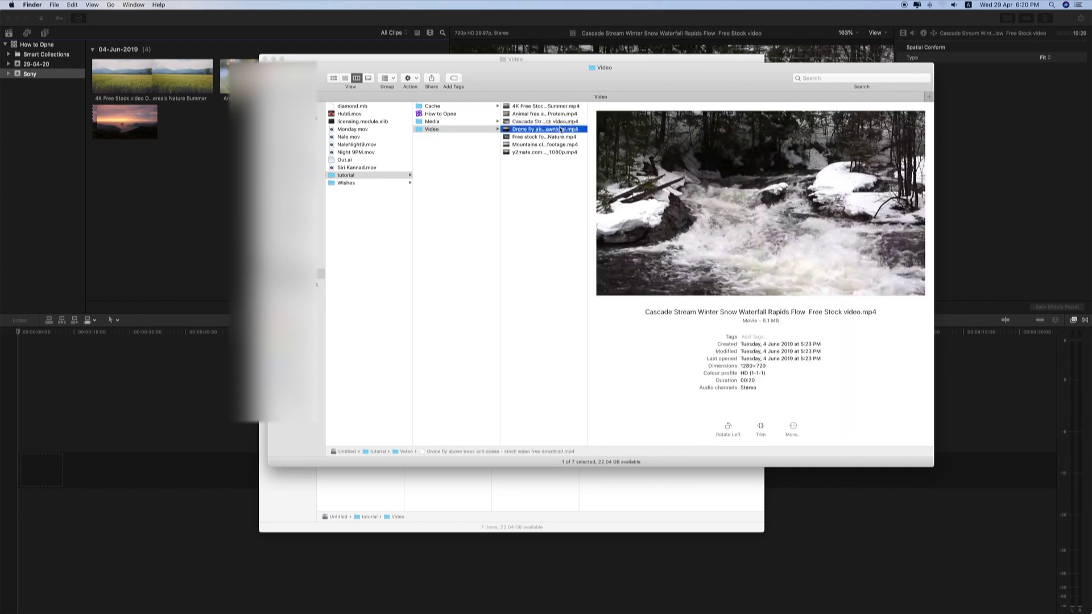
click(560, 123)
click(560, 129)
click(560, 122)
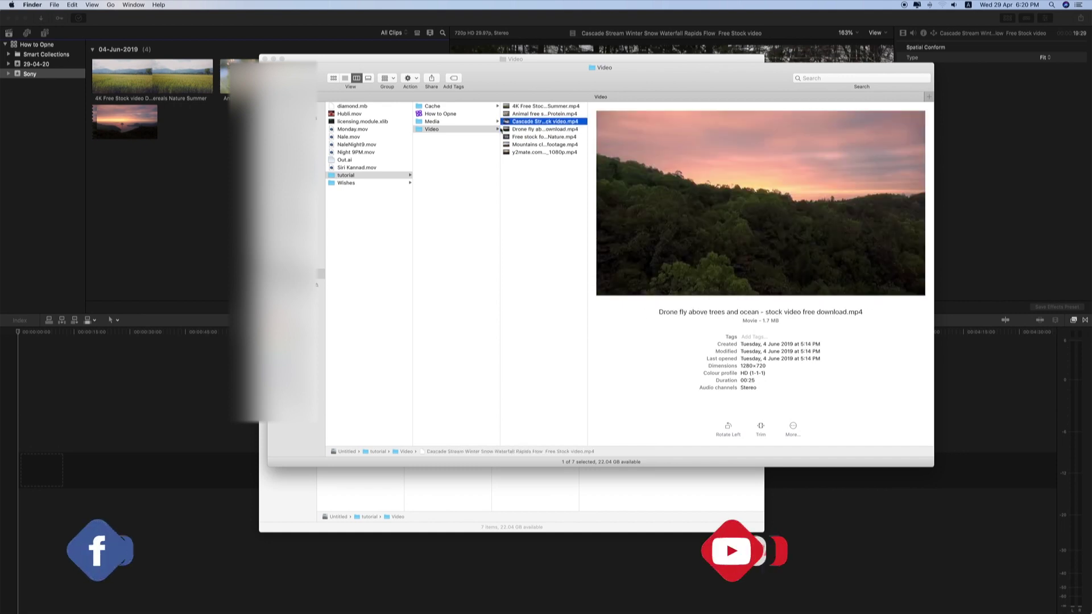
Check the size of the 2019-06-04 folder inside Final Cut Original Media with a quick preview.
click(458, 122)
click(563, 106)
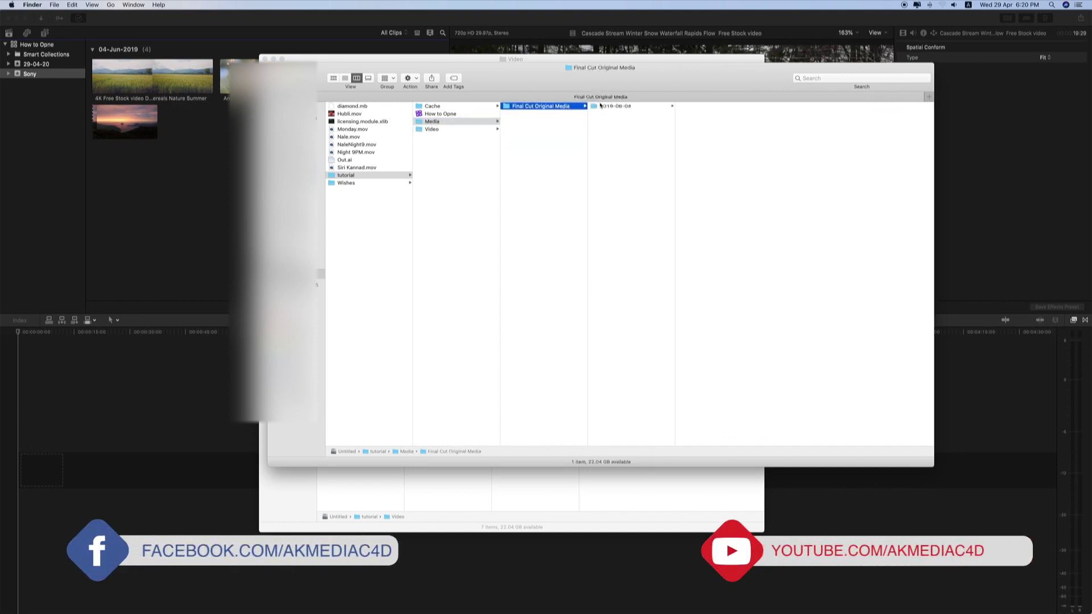
click(633, 108)
key(space)
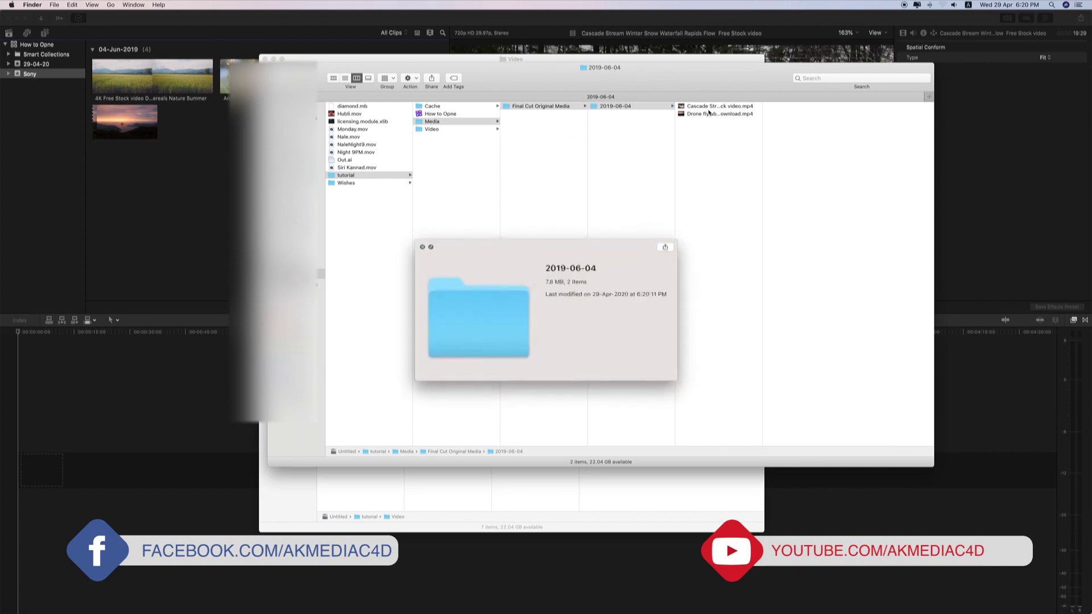
key(space)
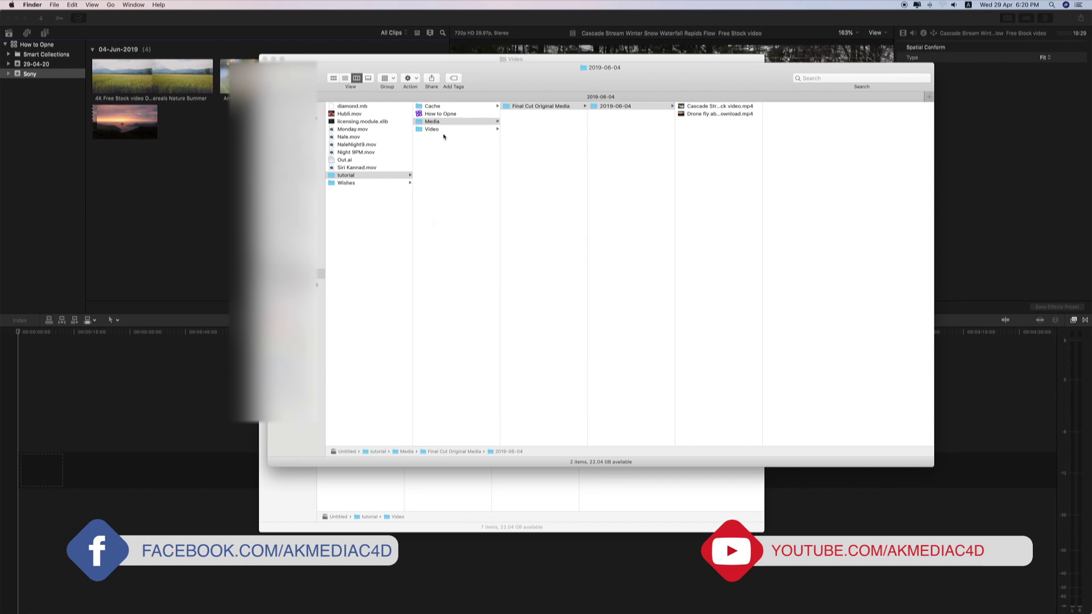
Show the combined file info for the Cascade Stream and Drone fly originals in the Video folder.
click(444, 137)
click(432, 130)
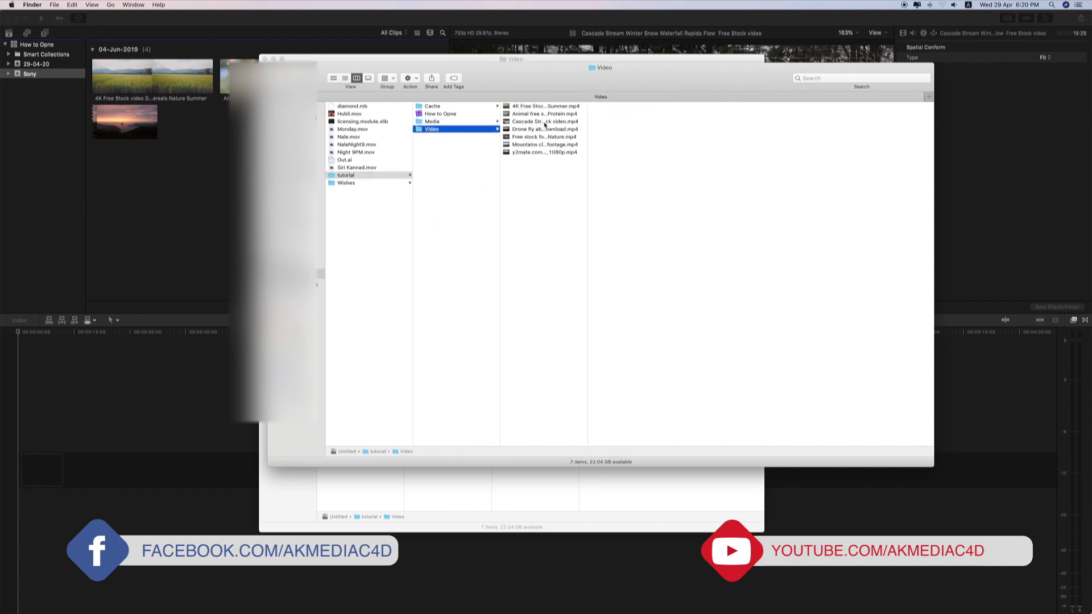
click(544, 122)
shift+click(544, 129)
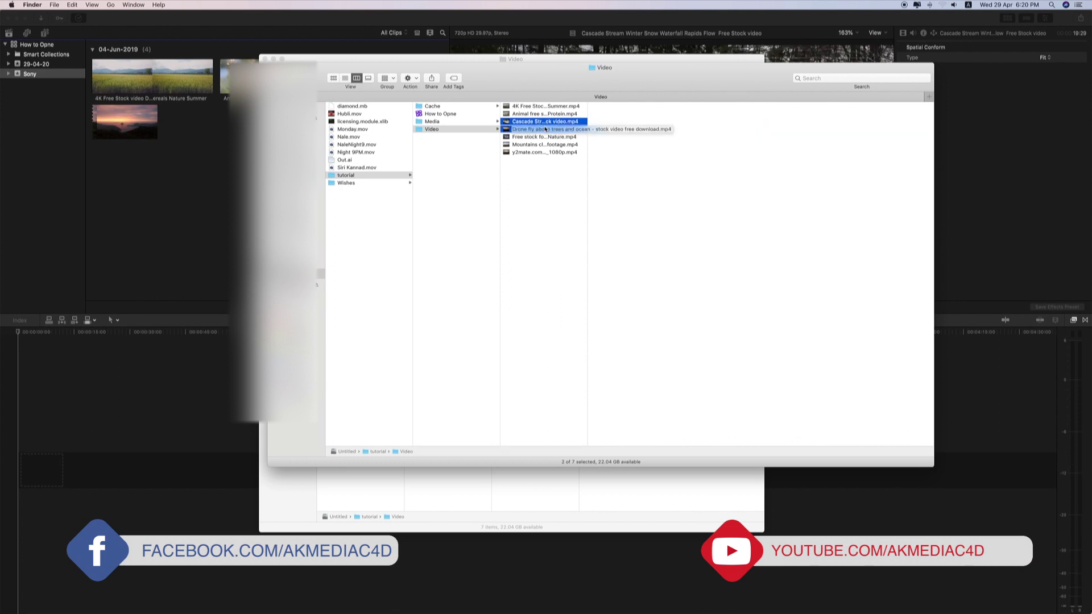
key(super+ctrl+i)
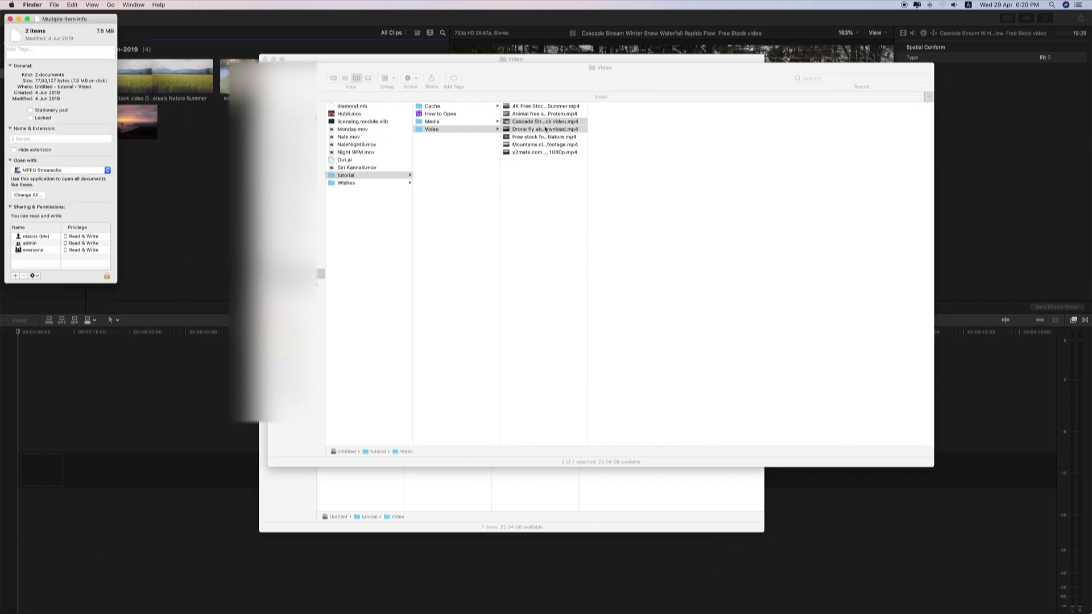
drag(69, 17, 190, 24)
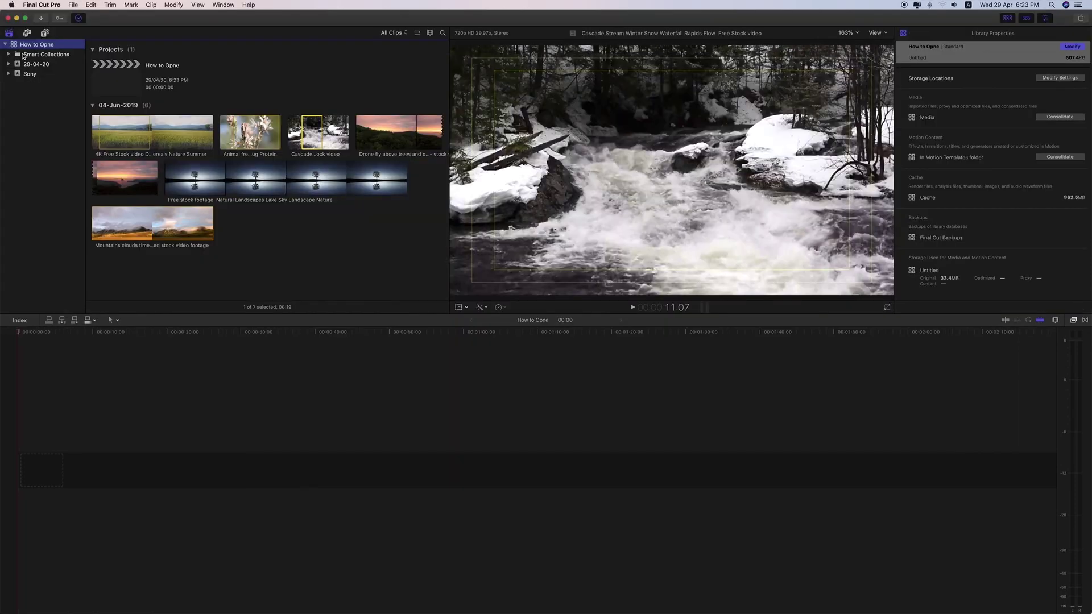
Expand the library's Smart Collections and view the contents of the Sony and 29-04-20 events.
click(35, 54)
click(8, 54)
click(32, 67)
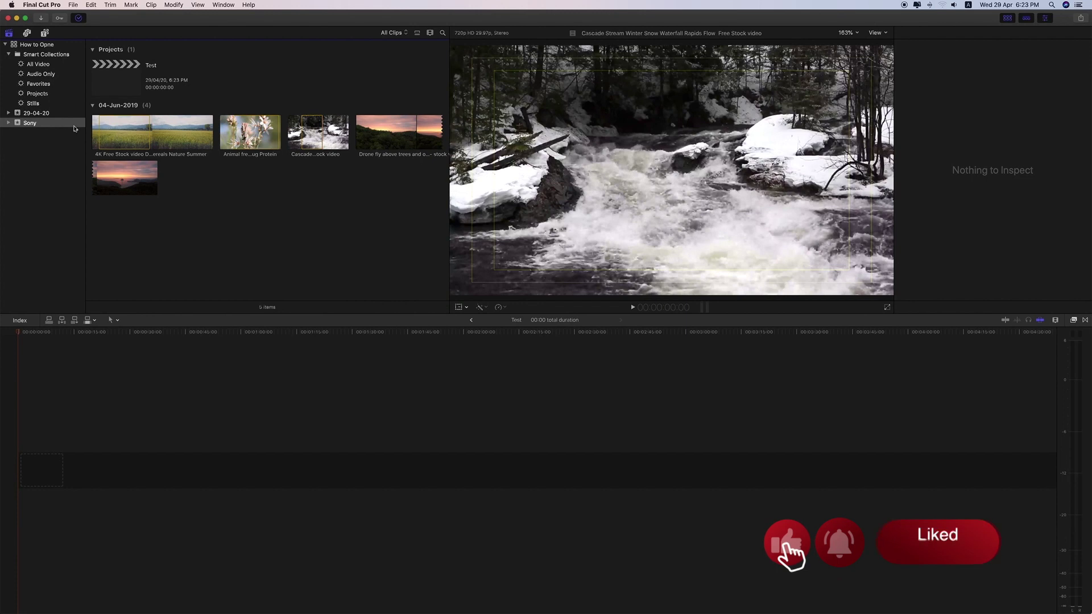
click(48, 112)
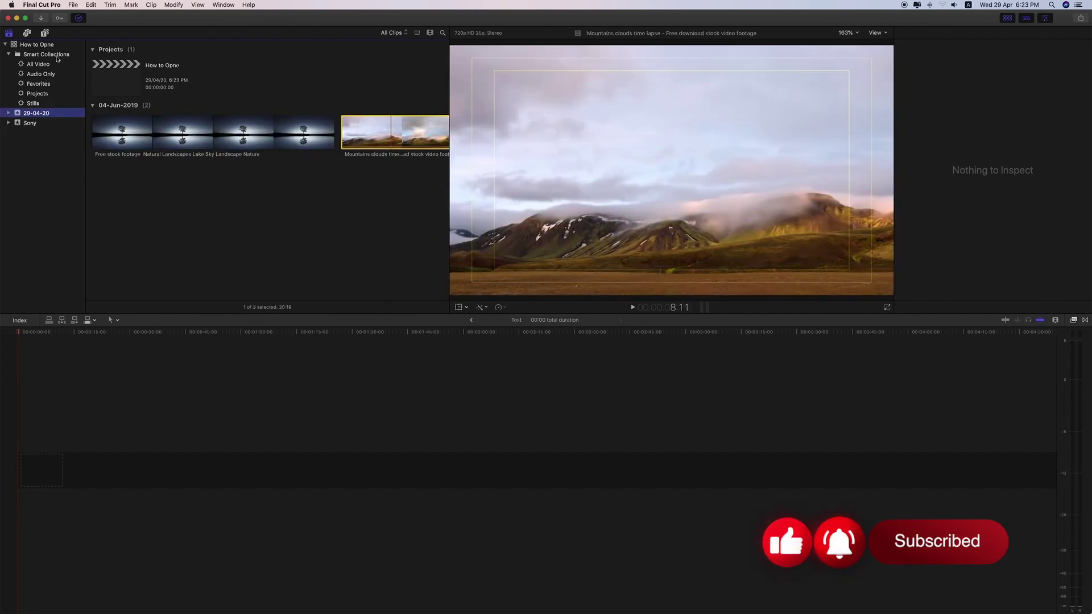
click(33, 56)
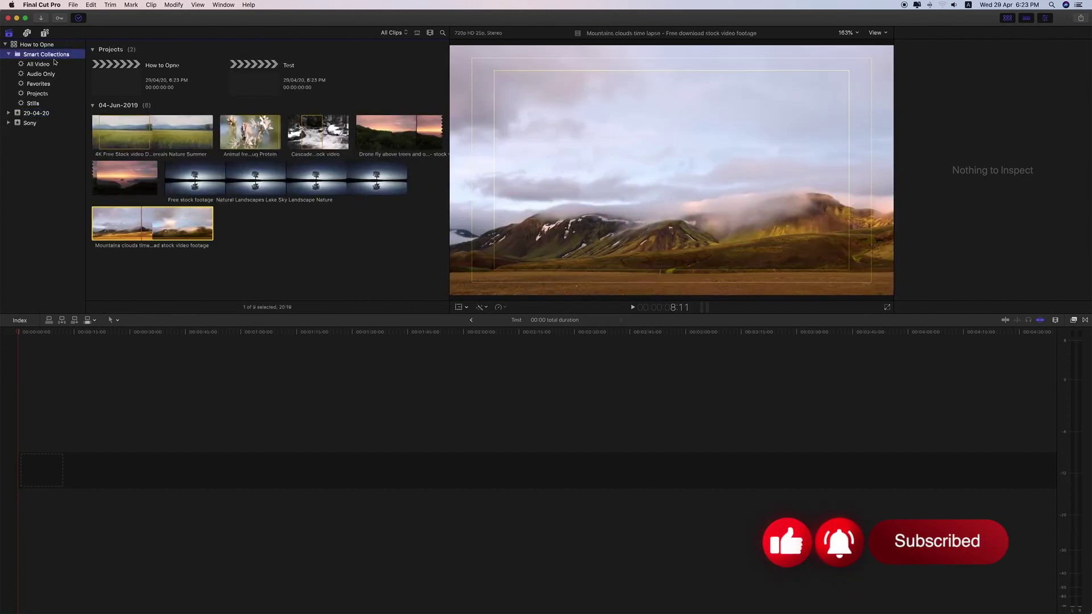
View the All Video, Audio Only, Favorites and Projects smart collections, and inspect the How to Opne project.
click(33, 64)
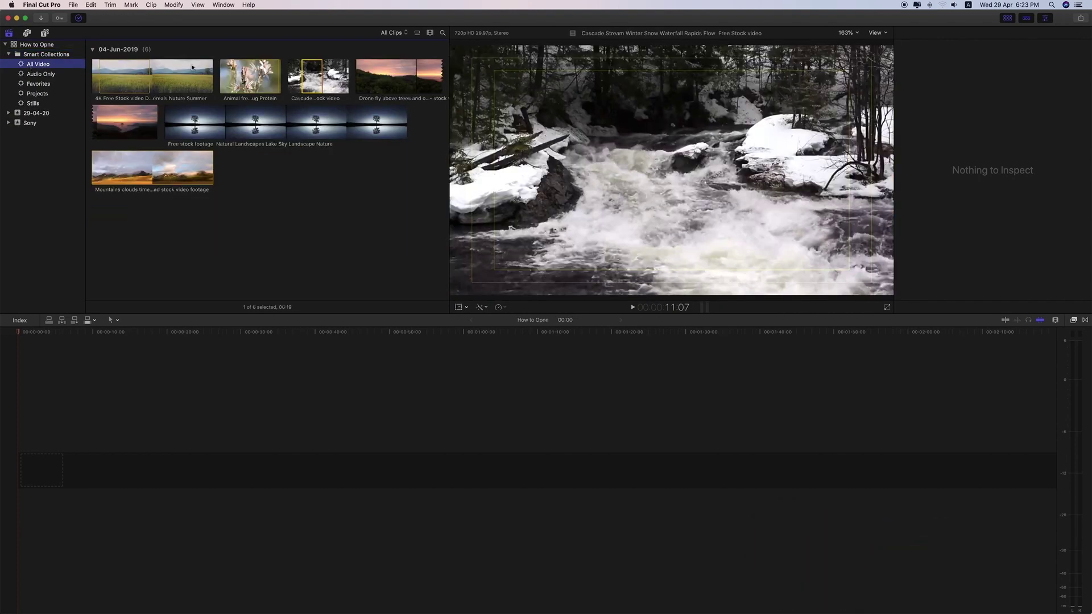
click(46, 74)
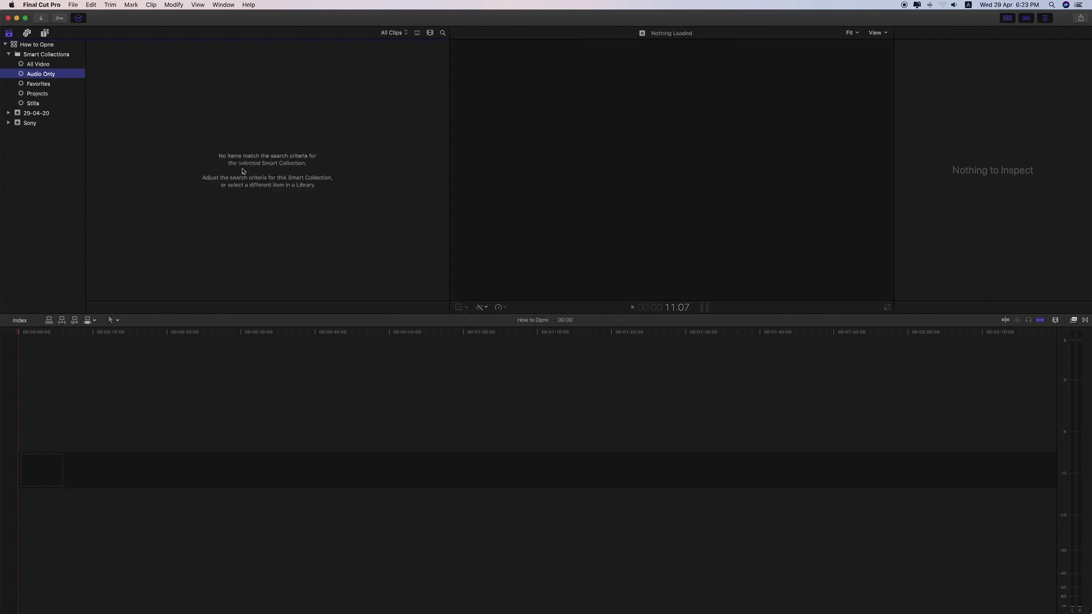
click(38, 84)
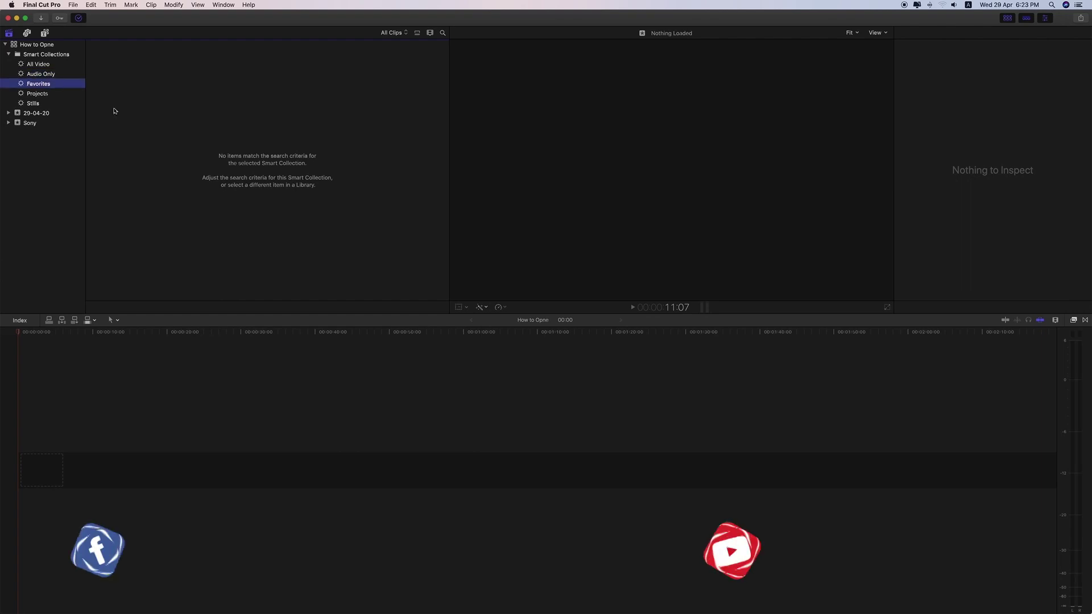
click(38, 93)
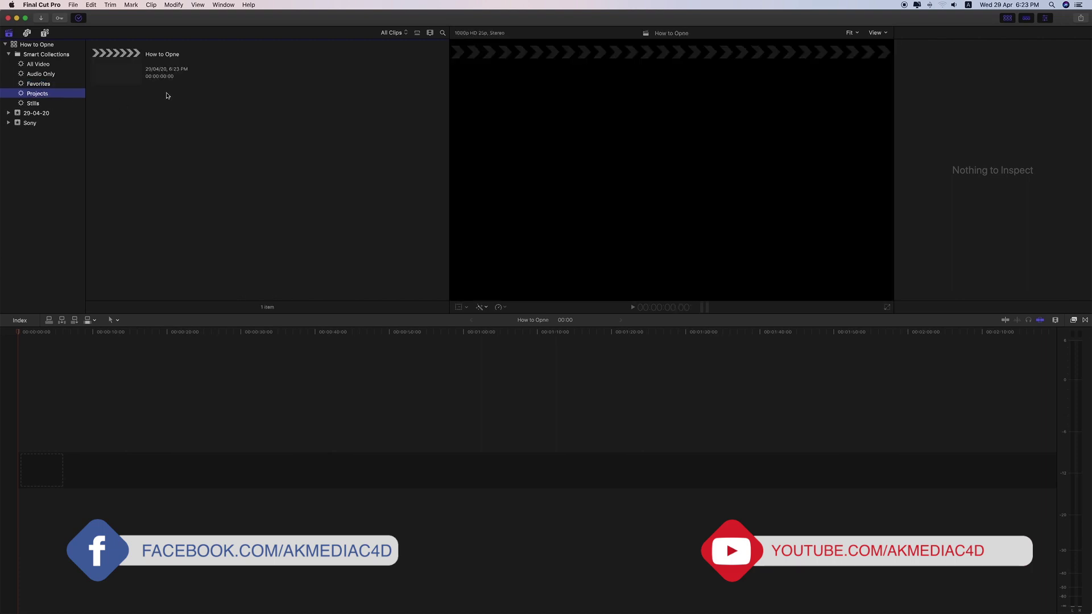
click(127, 69)
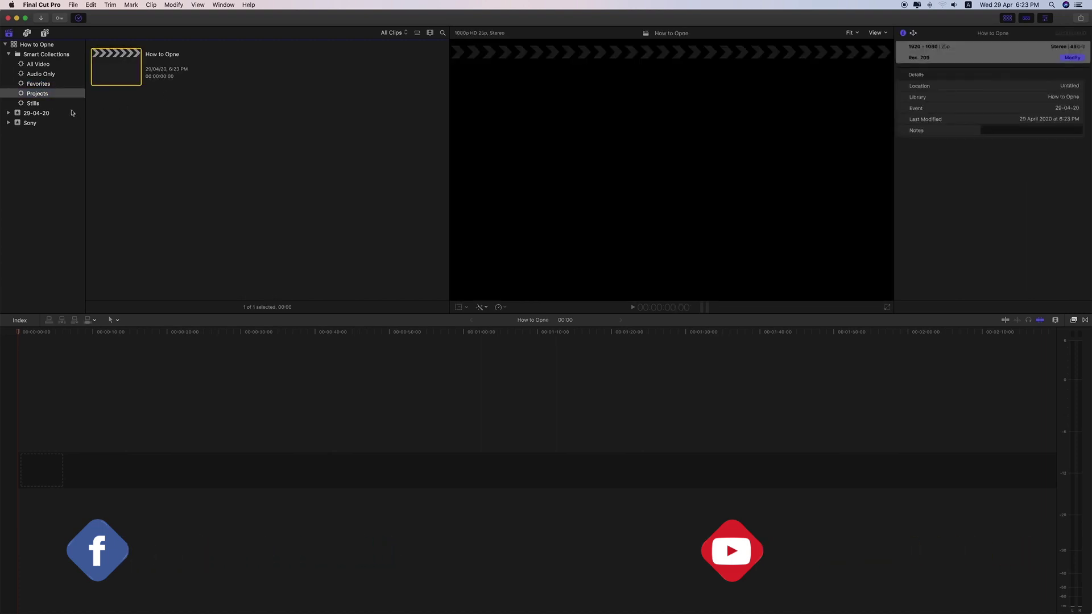
Create a new project named Test in the Sony event, then show the 29-04-20 event.
click(36, 45)
click(32, 122)
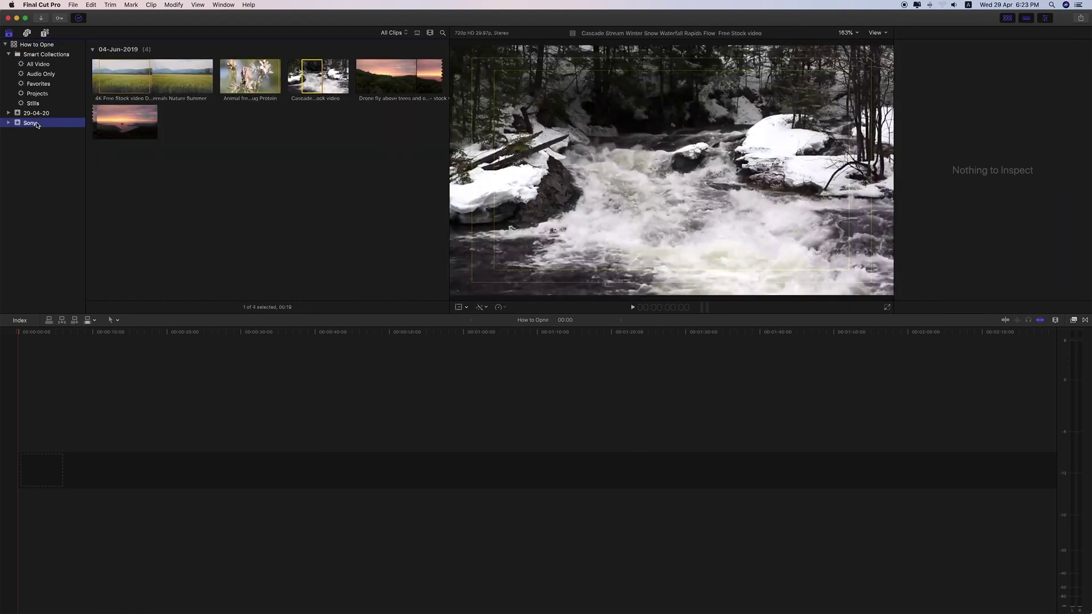
right_click(32, 123)
click(54, 127)
text(T)
key(Return)
click(49, 114)
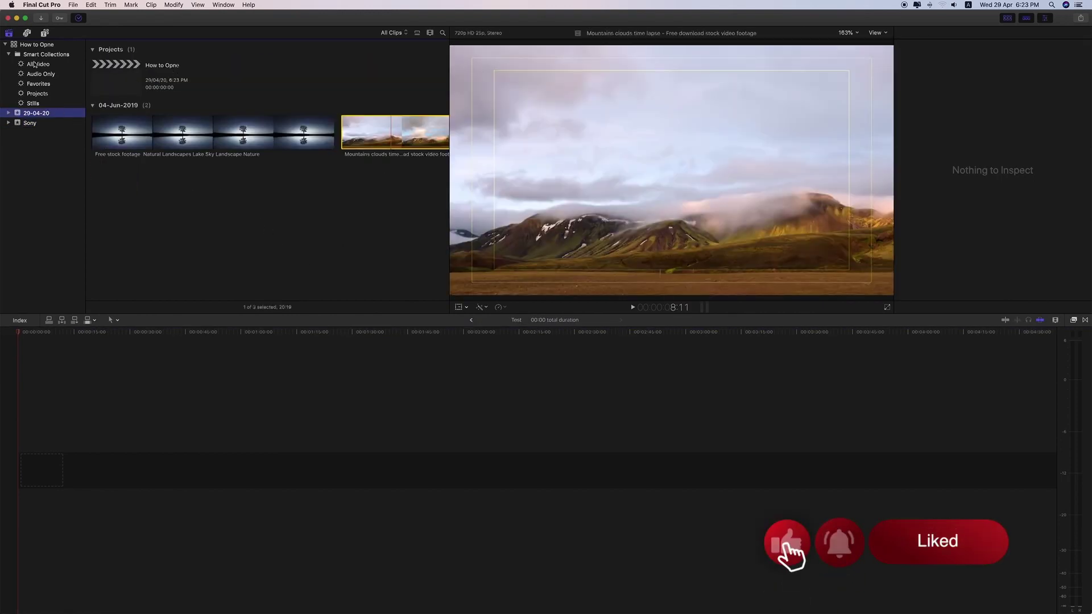
View the contents of the library's Smart Collections folder, Projects and Stills, and browse the clips in the Sony event.
click(35, 55)
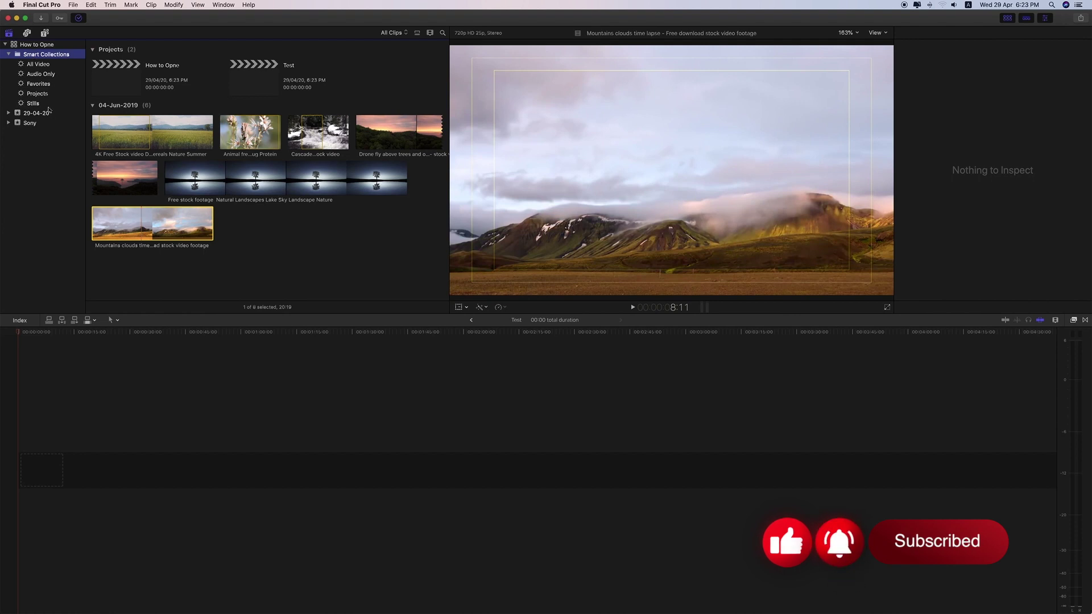
click(37, 93)
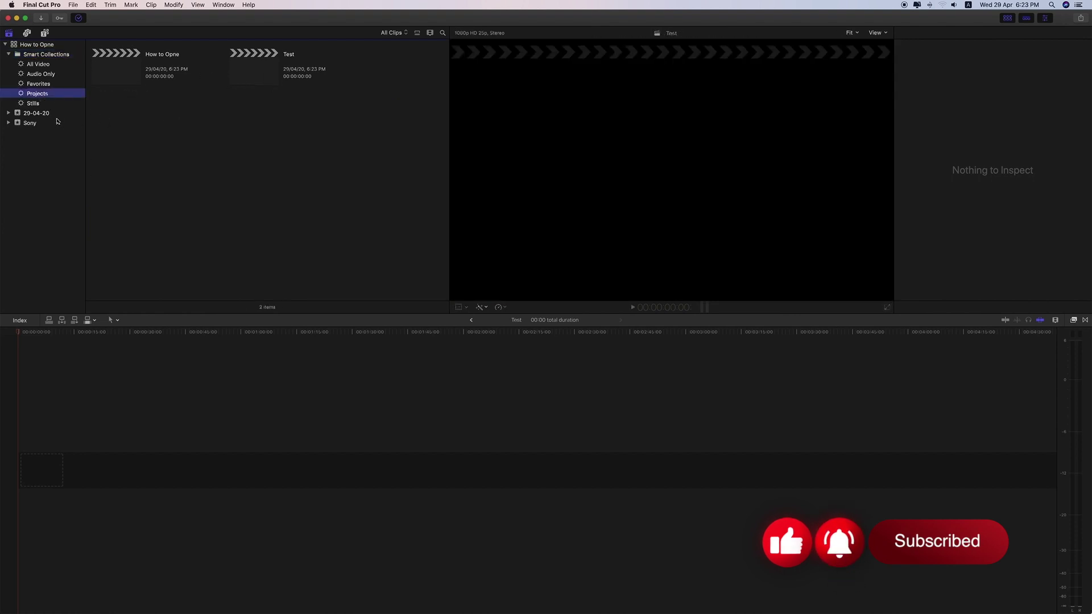
click(34, 103)
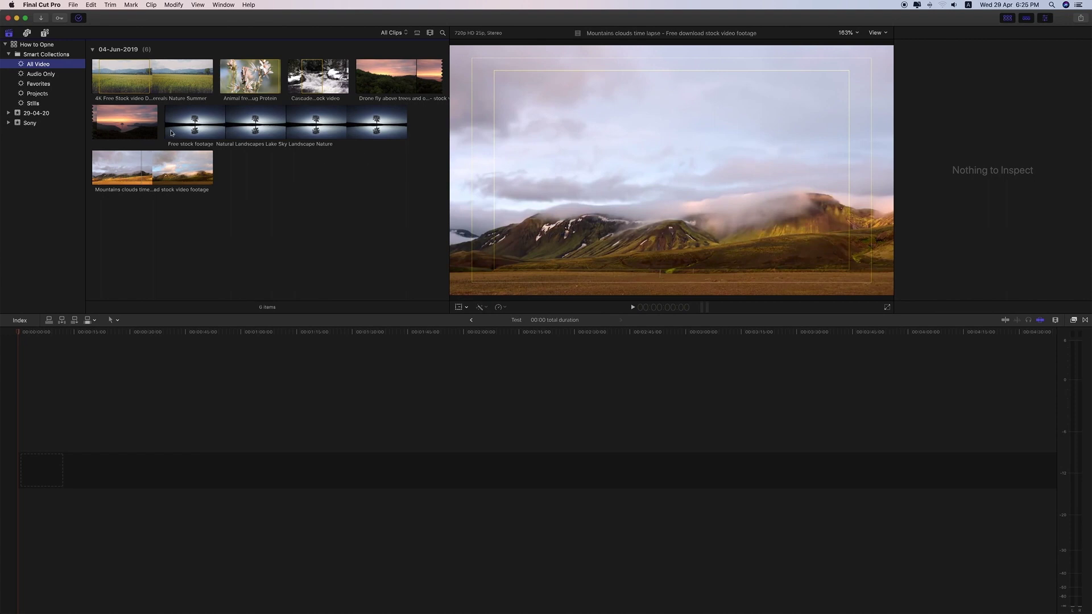
click(30, 106)
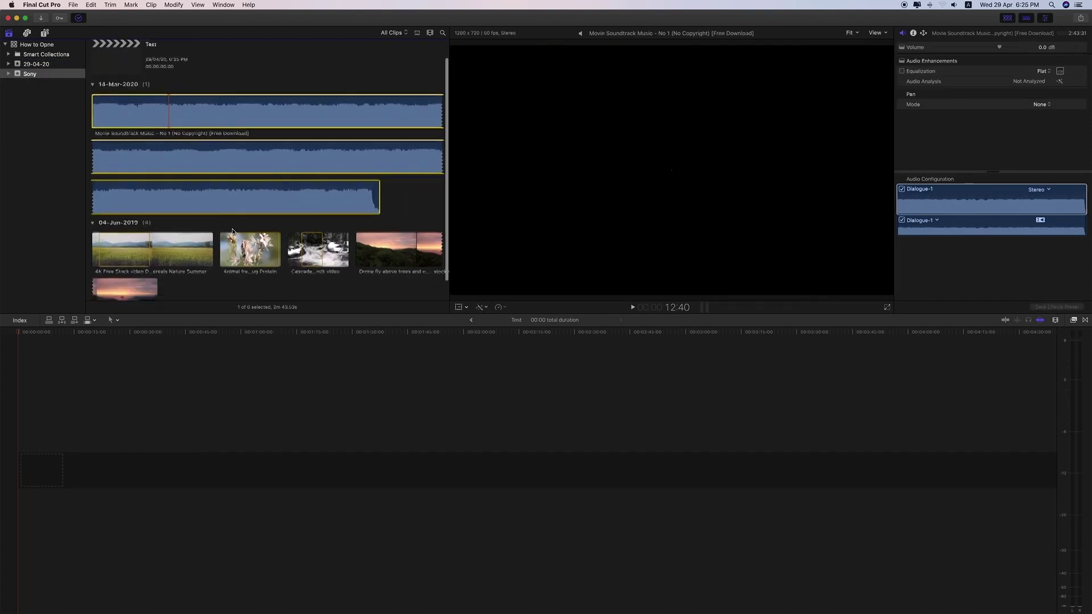
scroll(232, 230, down, 3)
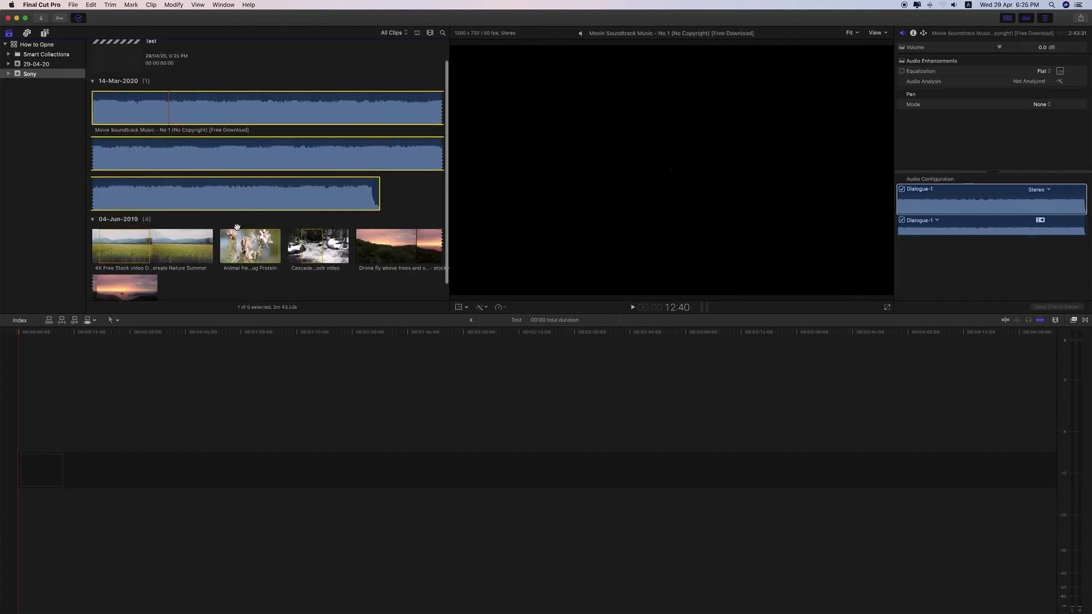
Expand the Smart Collections folder and view the Stills, Favorites and Audio Only collections.
click(32, 57)
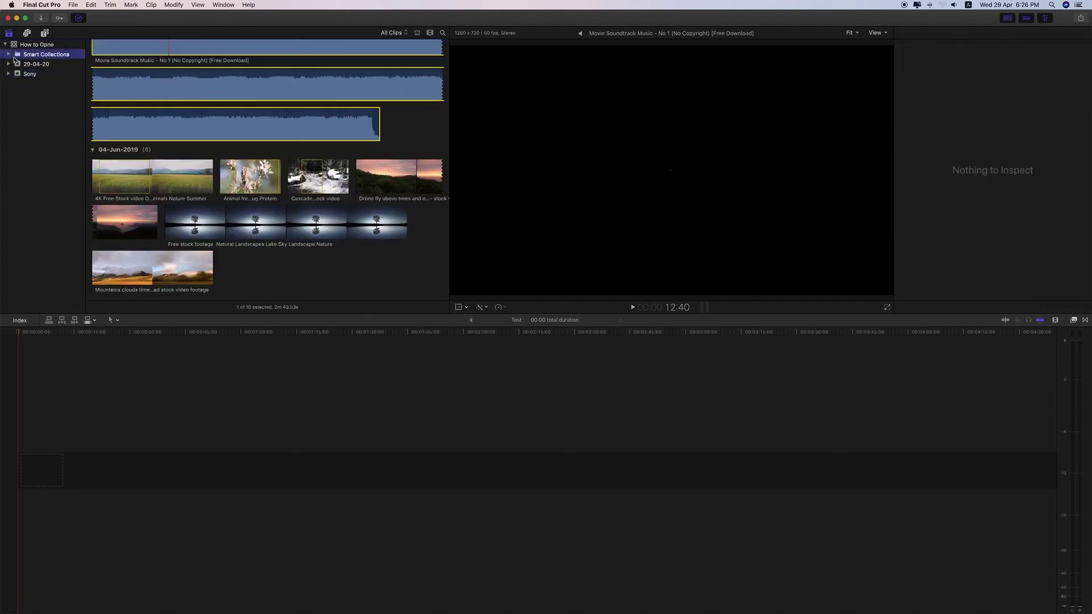
click(9, 54)
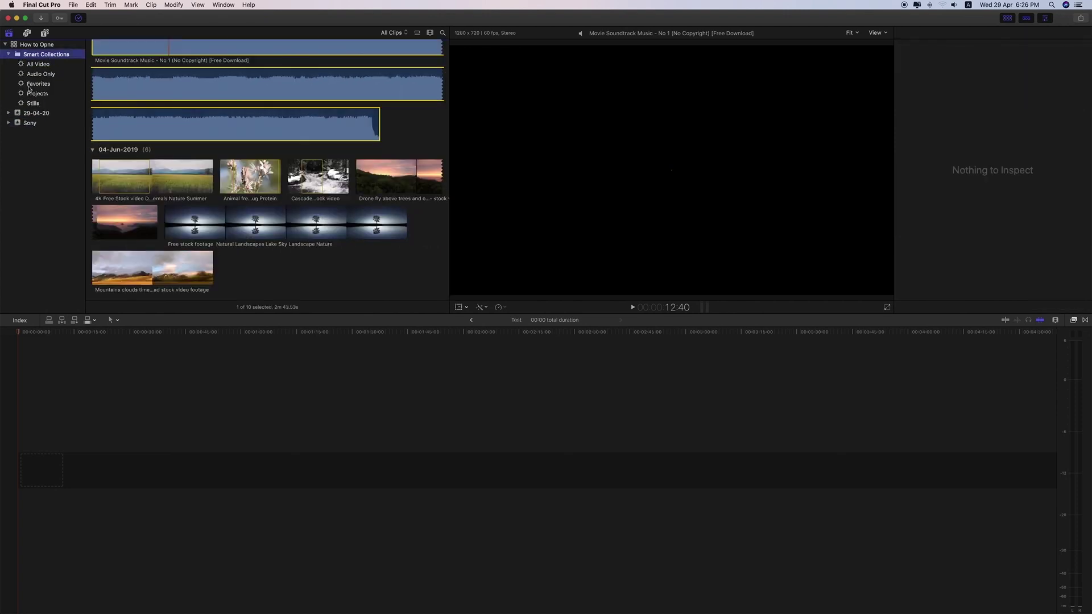
click(32, 103)
click(46, 81)
click(51, 74)
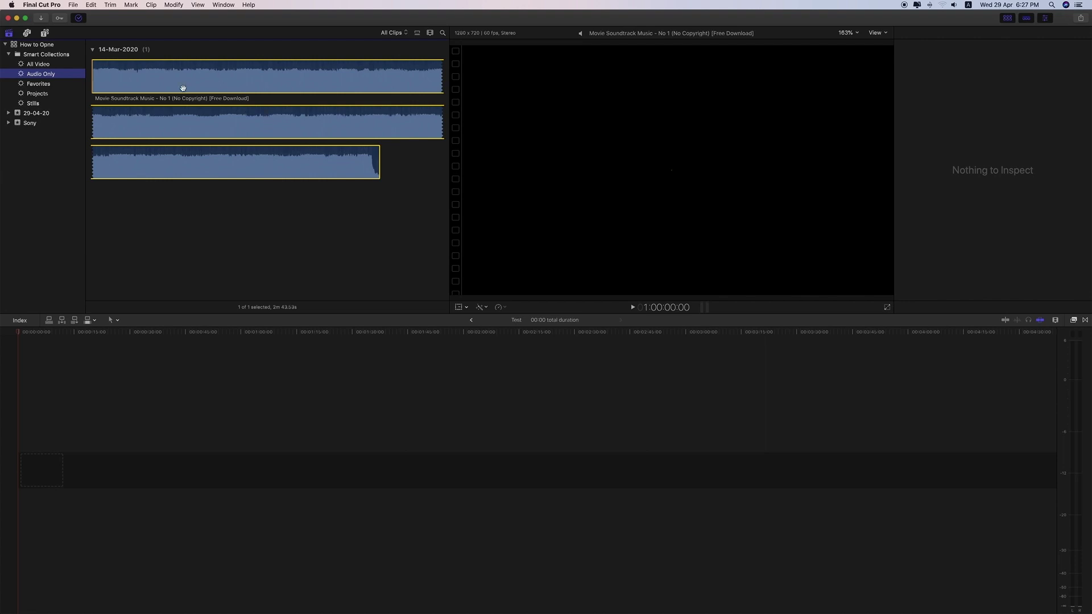
Play a short part of the Movie Soundtrack Music clip and stop the preview.
click(148, 90)
key(space)
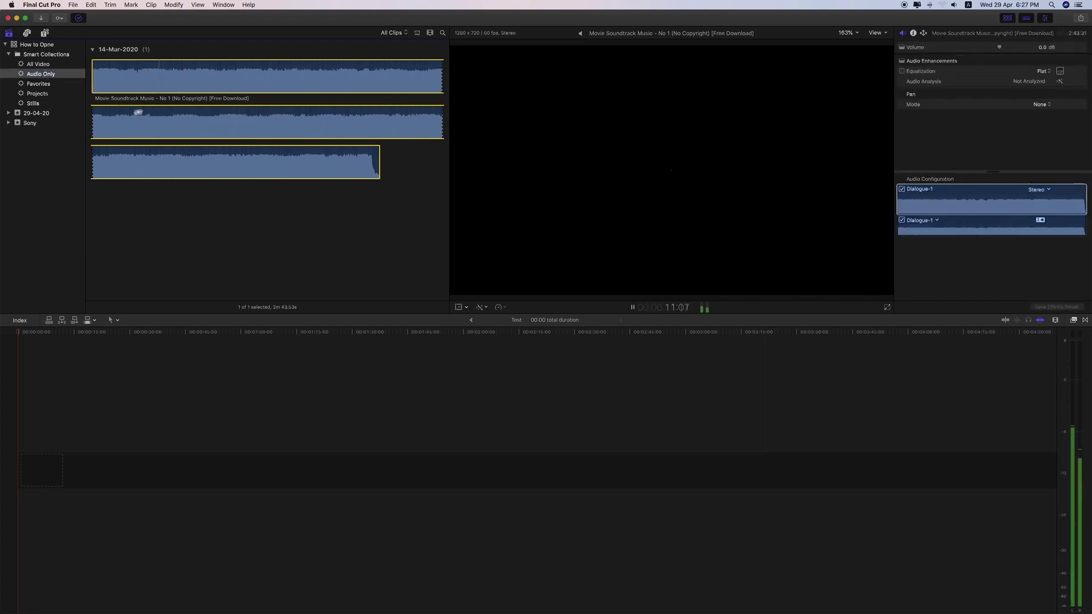
click(230, 81)
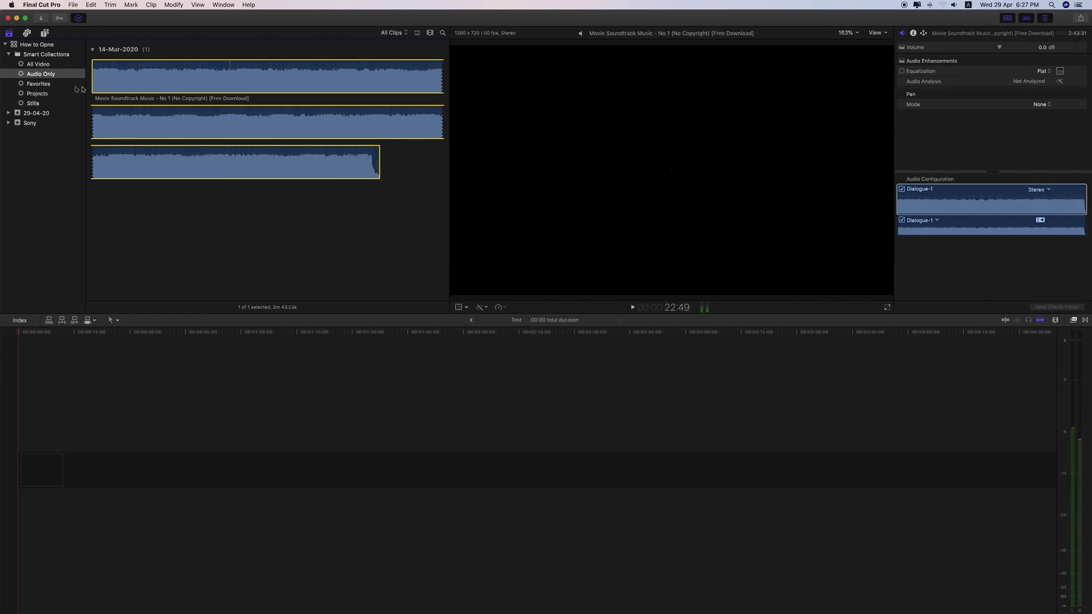
Collapse the Smart Collections folder and append the marked range of the cornfield clip to the Test project's storyline.
click(9, 56)
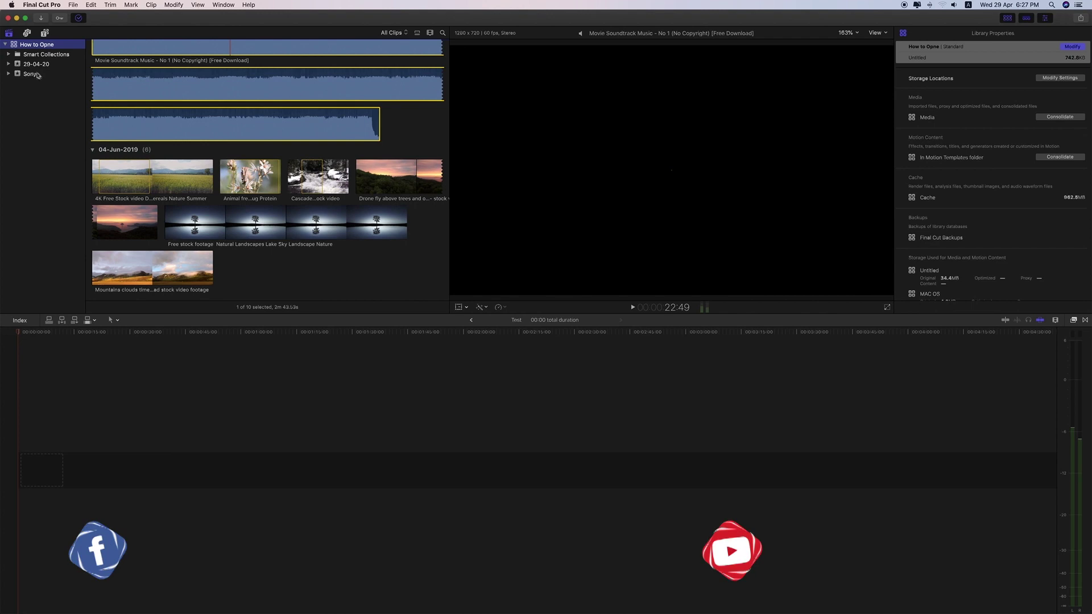
click(125, 182)
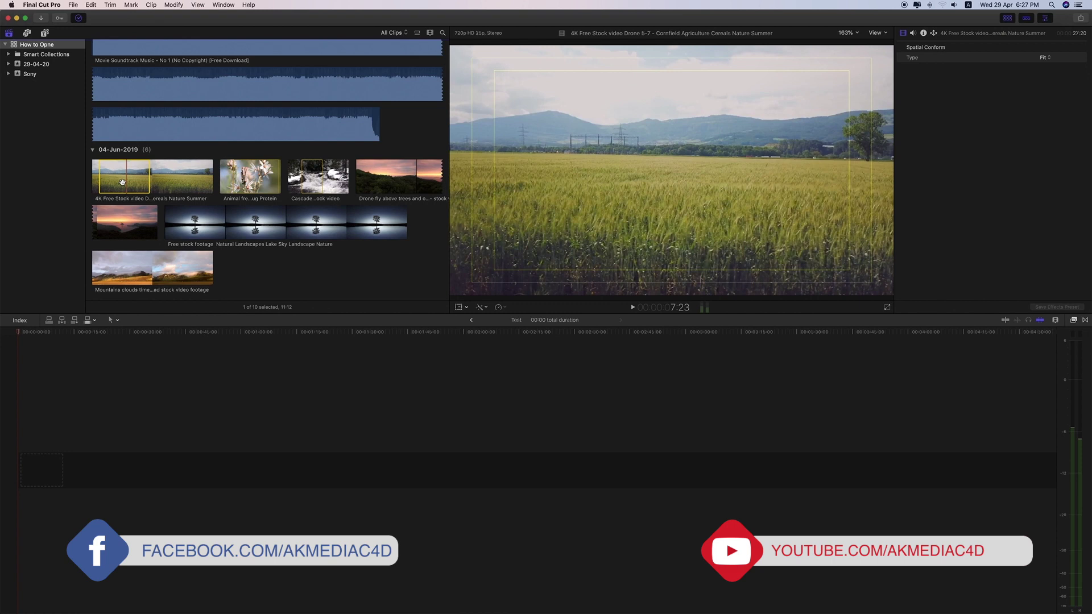
key(e)
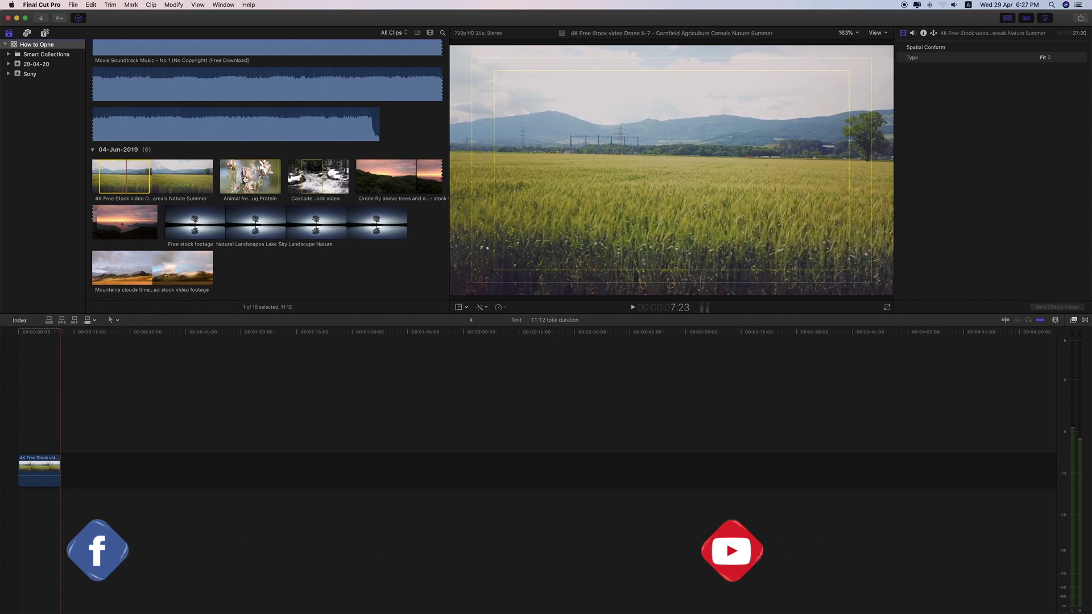
Mark the flower clip's end point at 14:12 and append it and the marked Cascade Stream range to the storyline.
click(245, 180)
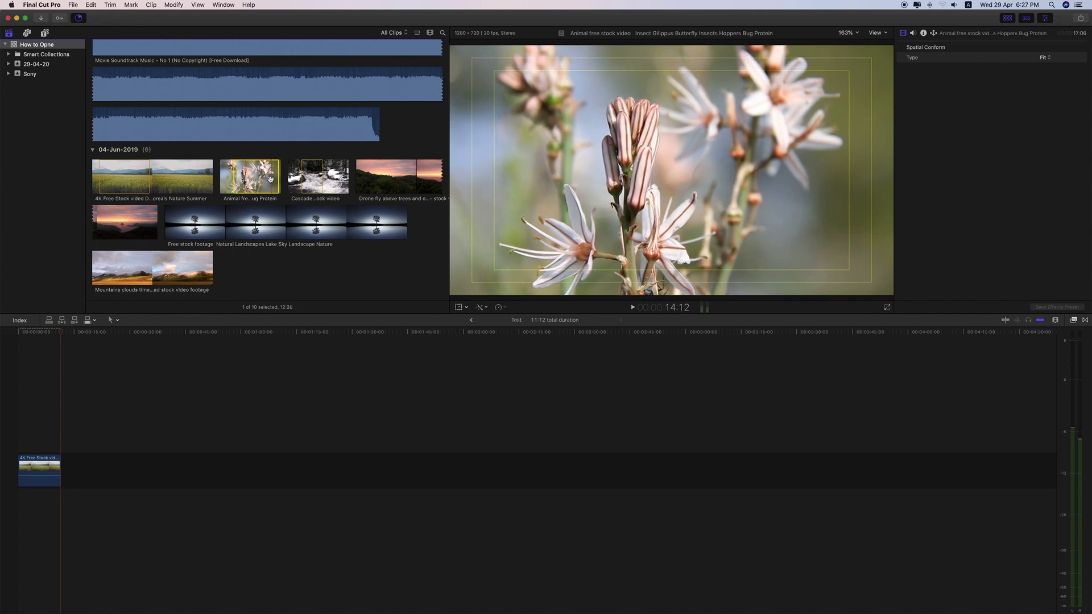
key(o)
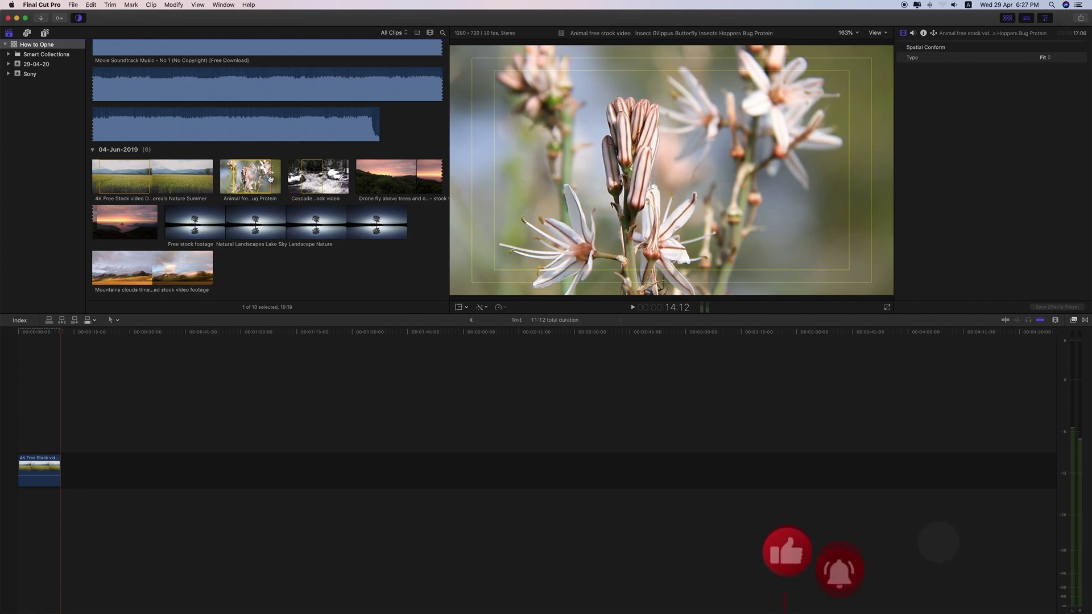
key(e)
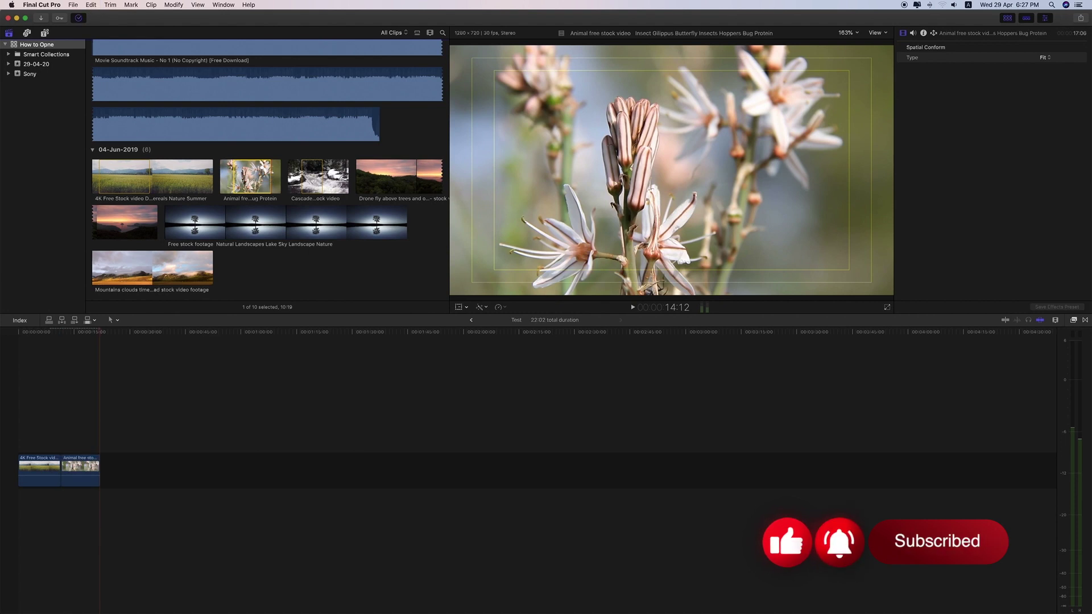
click(311, 181)
key(e)
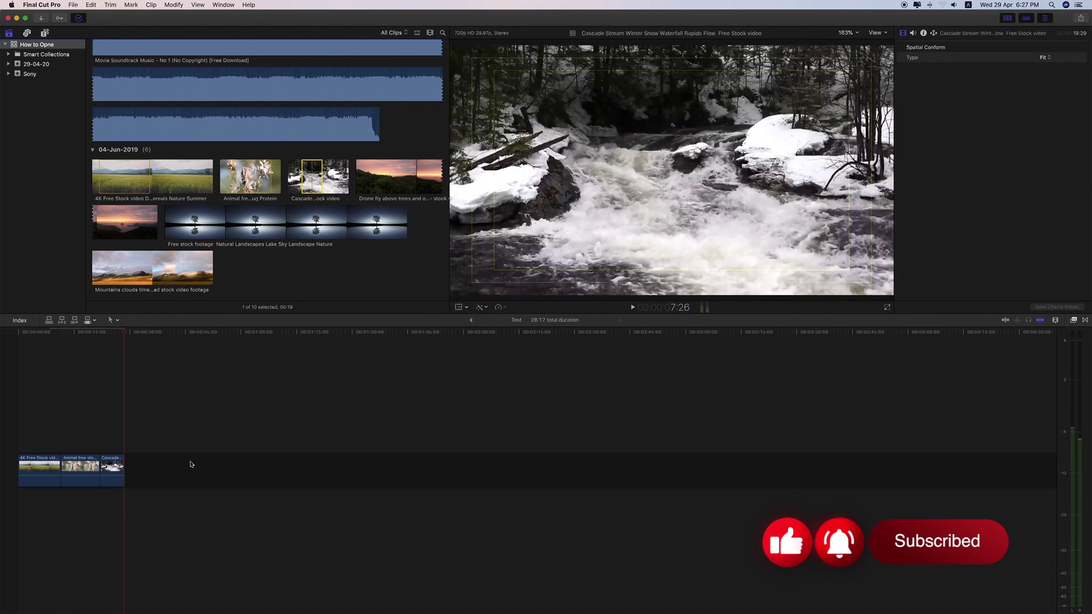
Extend the end of the Cascade Stream clip in the timeline to about 14 seconds, and select the Drone fly clip.
click(121, 464)
drag(122, 464, 153, 464)
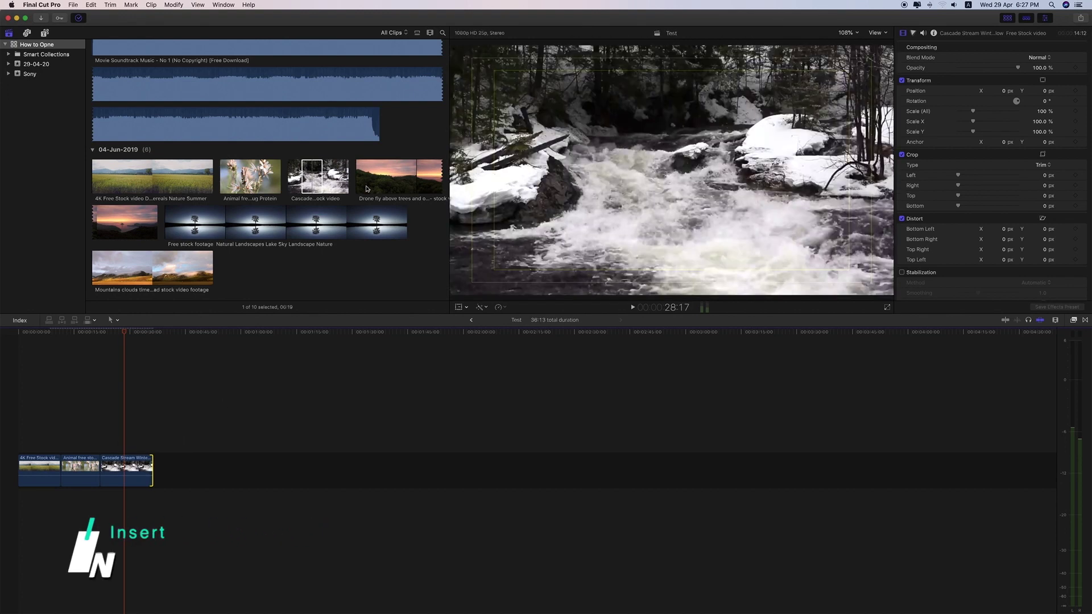
click(366, 189)
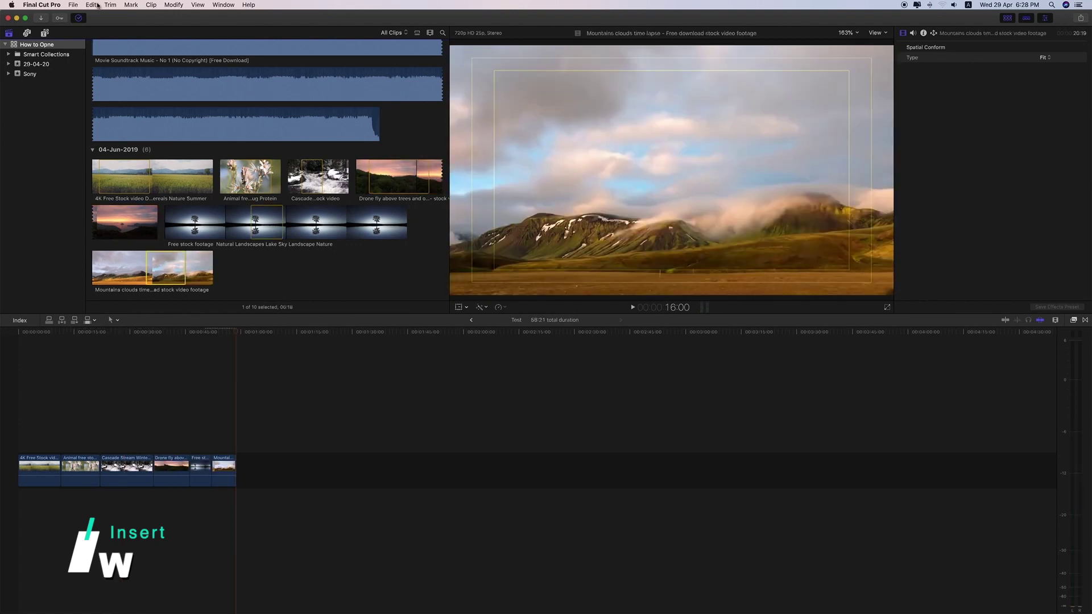
click(96, 5)
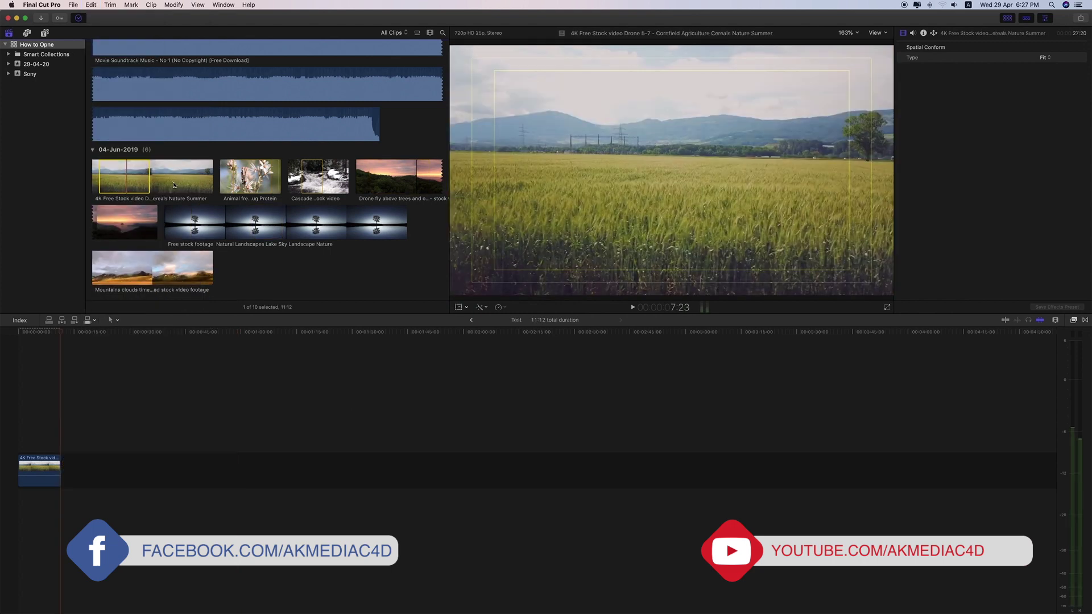
Insert the flower and Cascade Stream ranges after the cornfield clip, and lengthen the Cascade Stream clip to about 14 seconds.
click(250, 180)
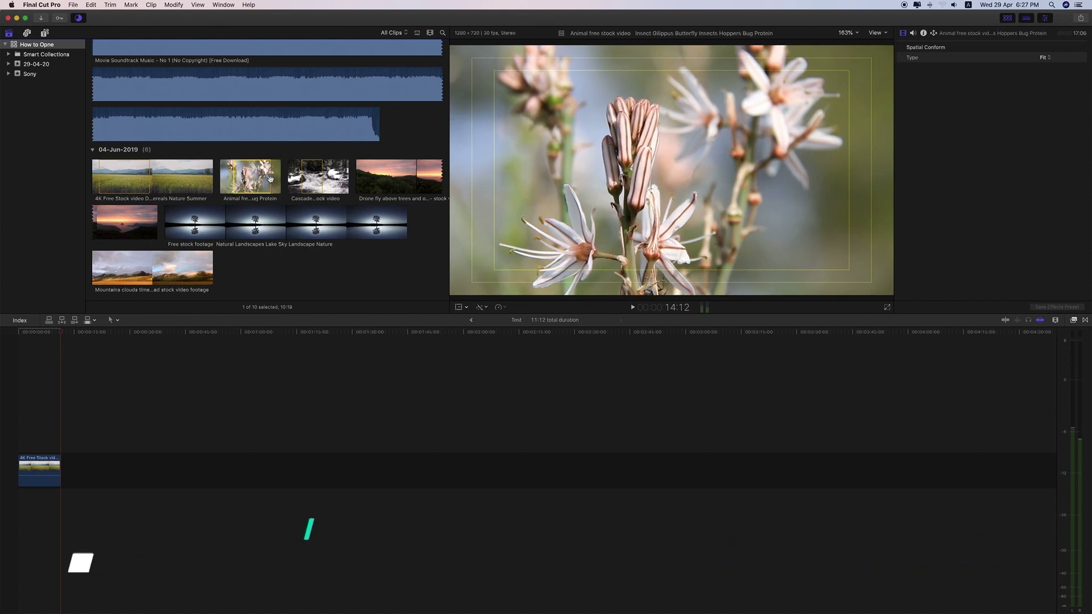
key(w)
click(311, 181)
key(w)
drag(123, 463, 152, 466)
Mark a range ending at 12:00 on the Drone fly clip and insert it at the playhead within the Cascade Stream clip.
click(367, 189)
key(i)
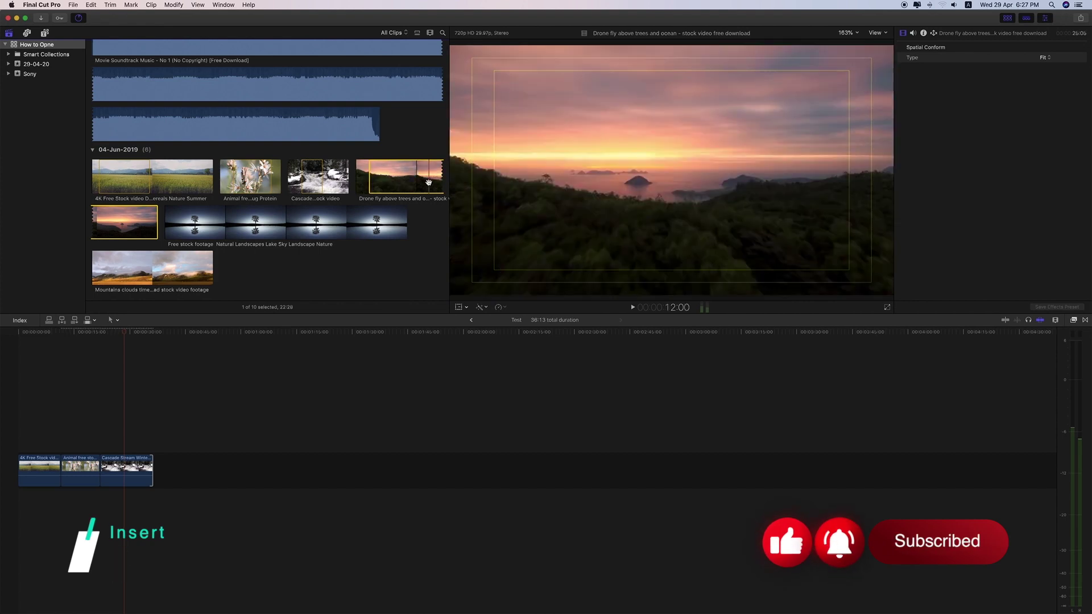
key(o)
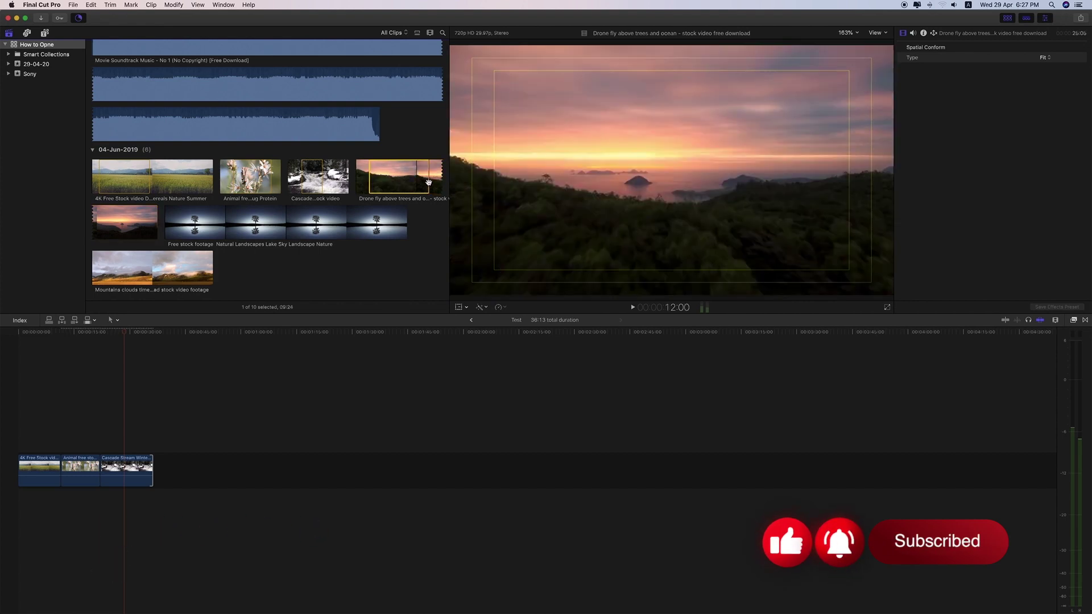
key(w)
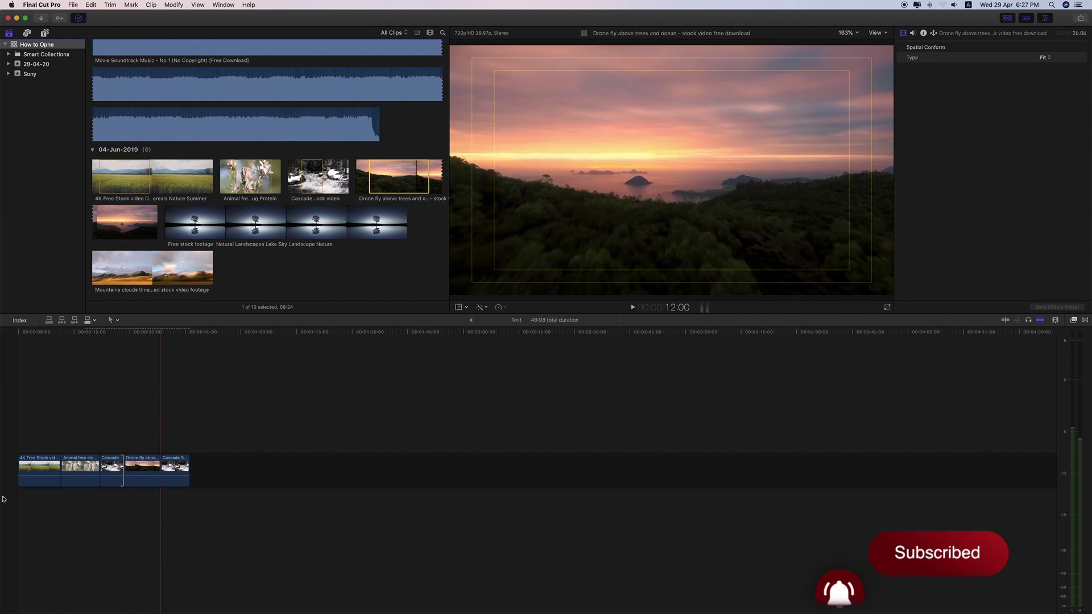
Undo the Drone fly insert and append that range to the end of the storyline.
key(super+z)
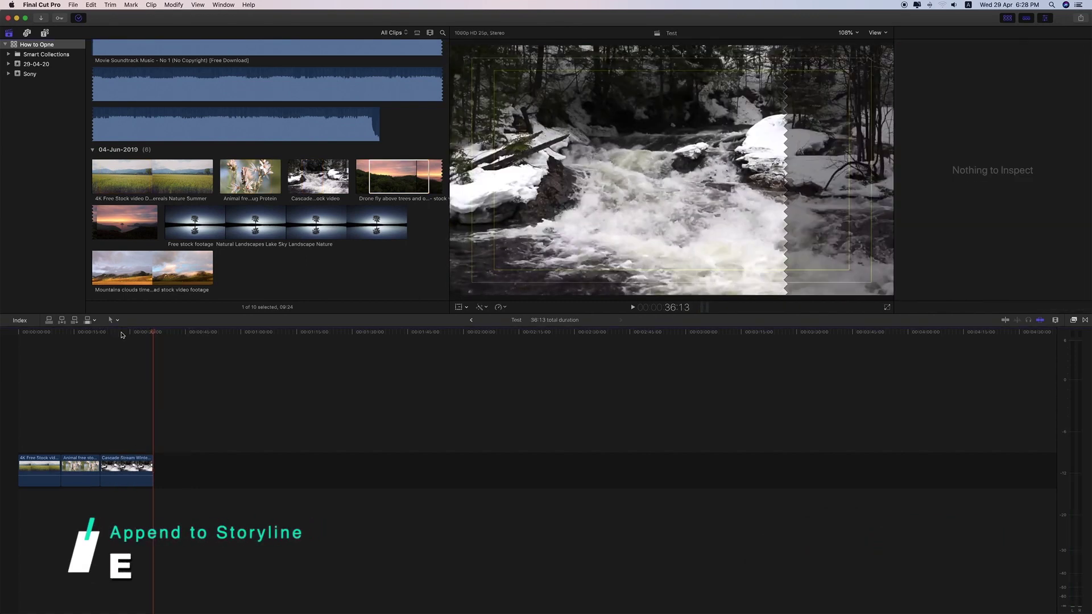
key(e)
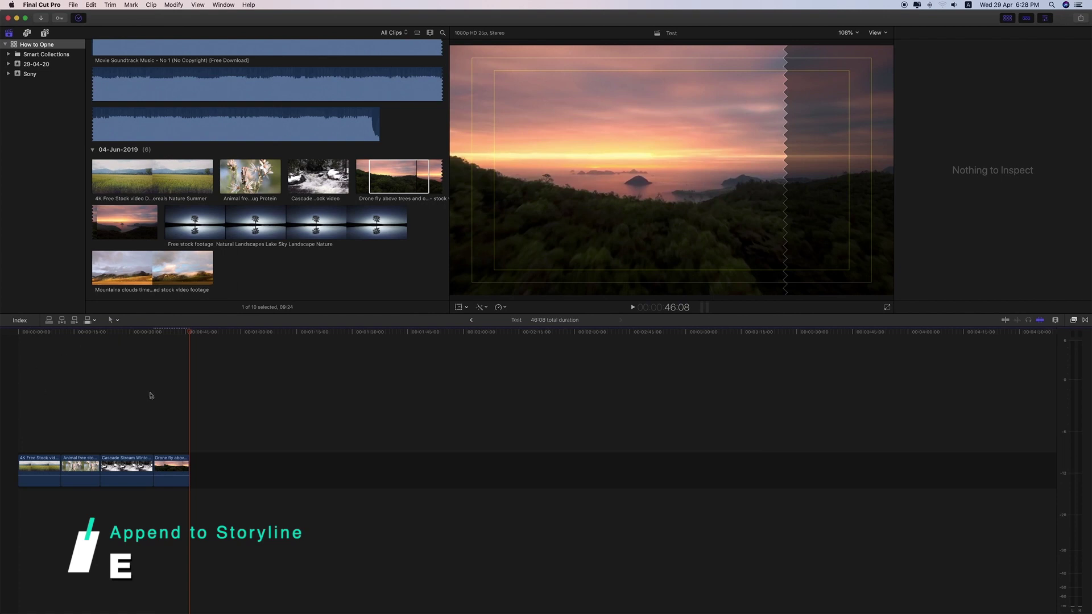
Append a range of about 6 seconds from the Lake Sky Landscape clip to the storyline, and undo a repeated append.
click(253, 224)
drag(251, 223, 282, 222)
key(e)
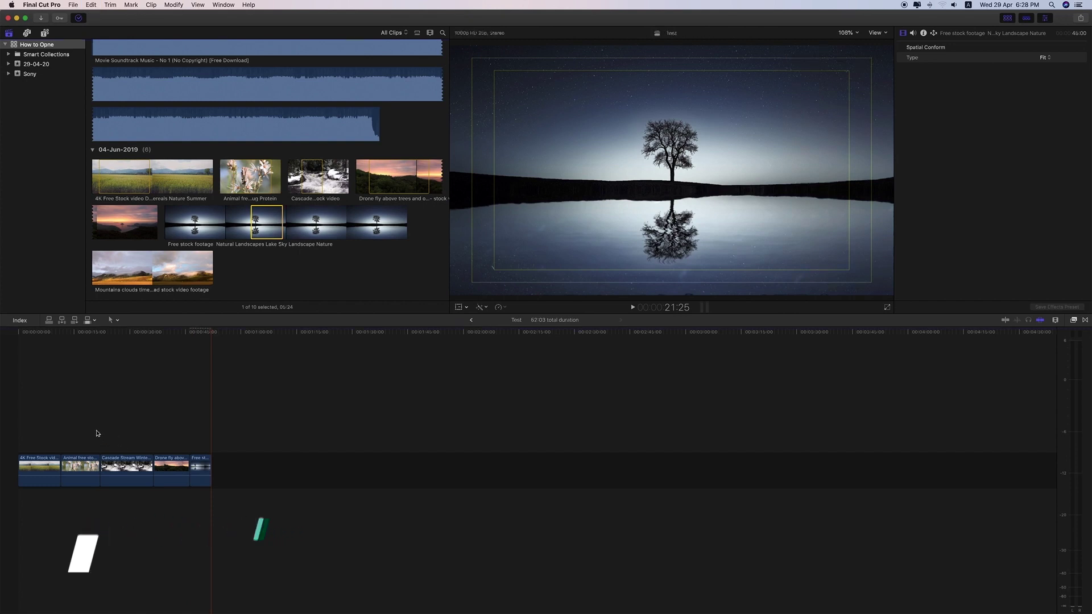
key(e)
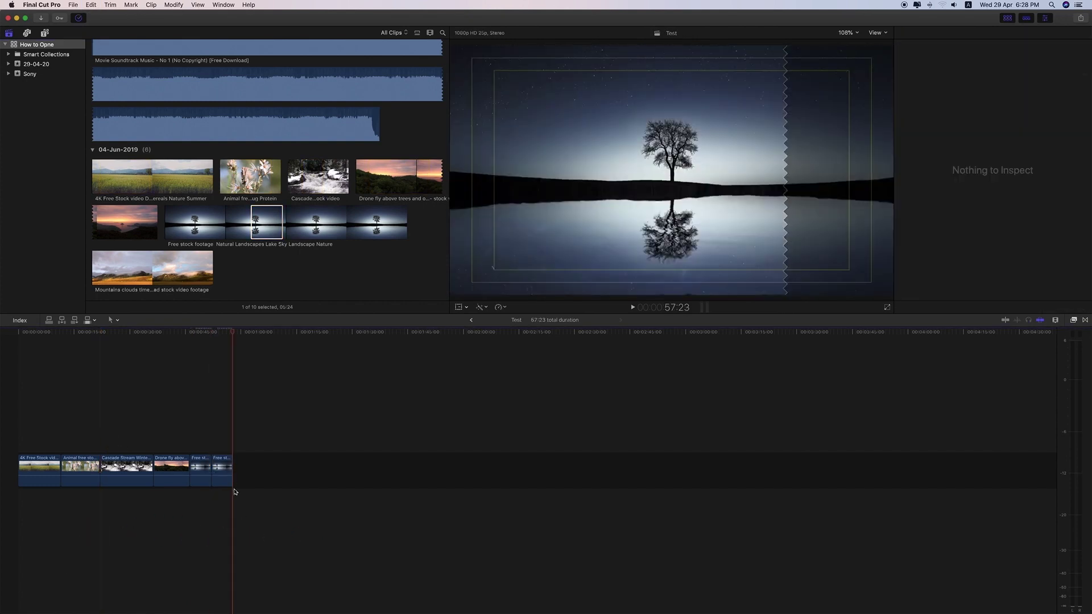
key(super+z)
Select the Mountains clouds clip from about 9:08 to 16:00 and overwrite it into the storyline at the playhead.
click(147, 277)
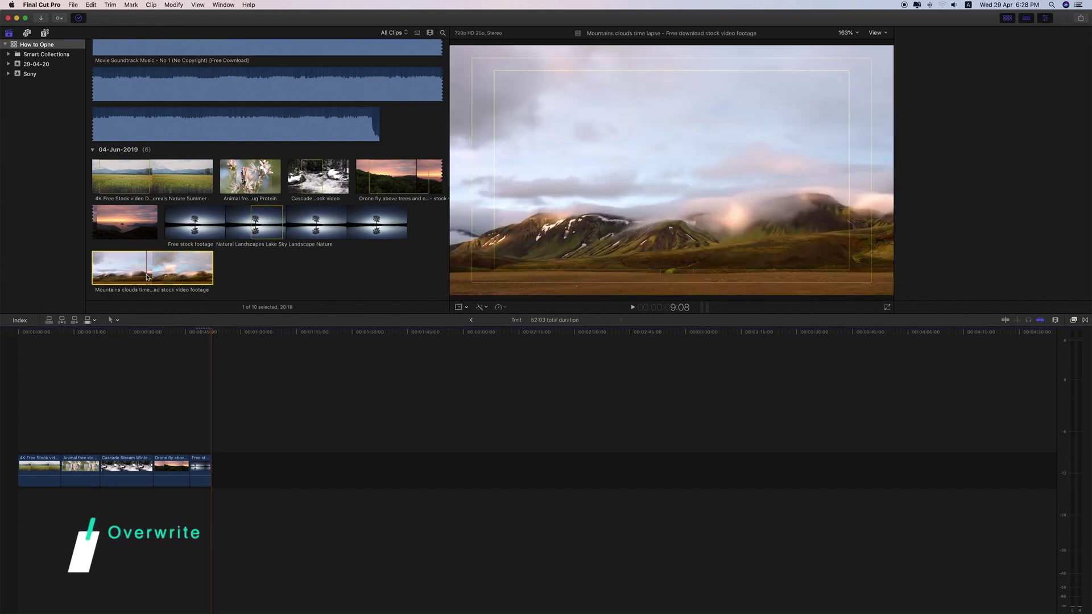
drag(146, 277, 185, 270)
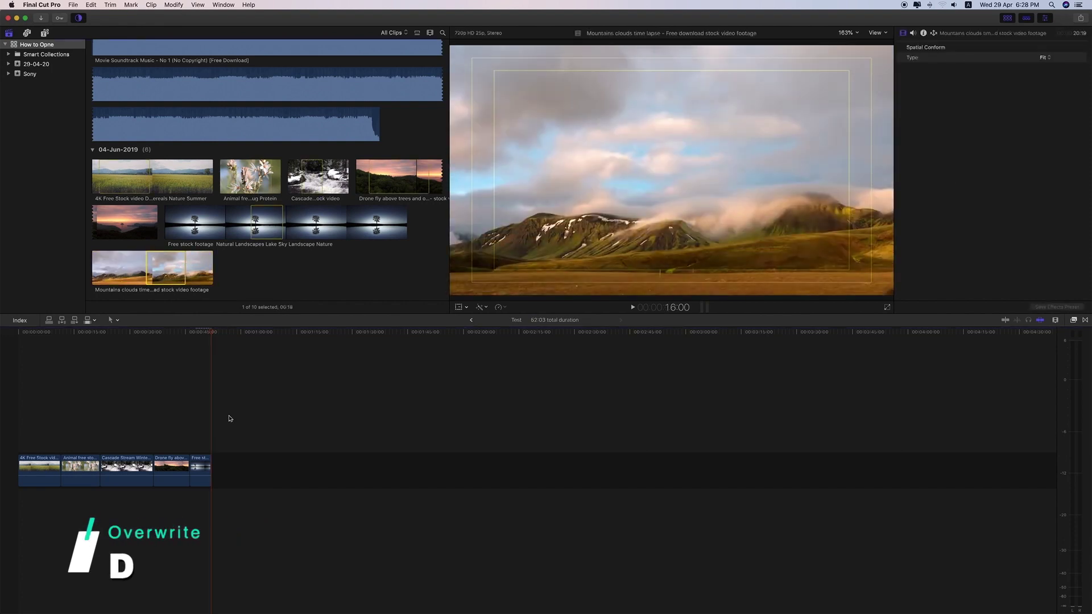
key(d)
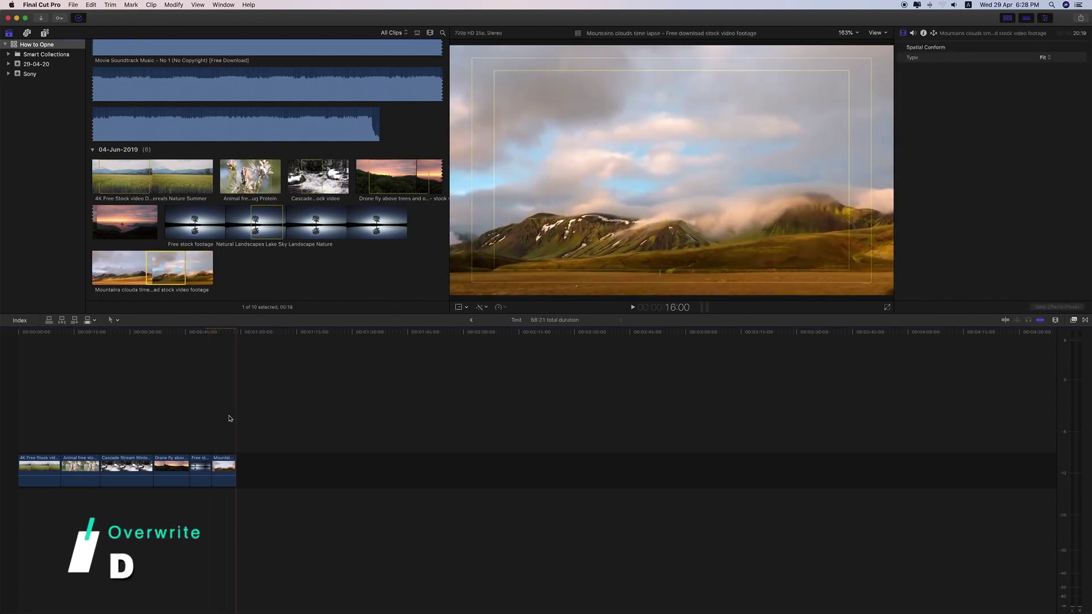
click(93, 4)
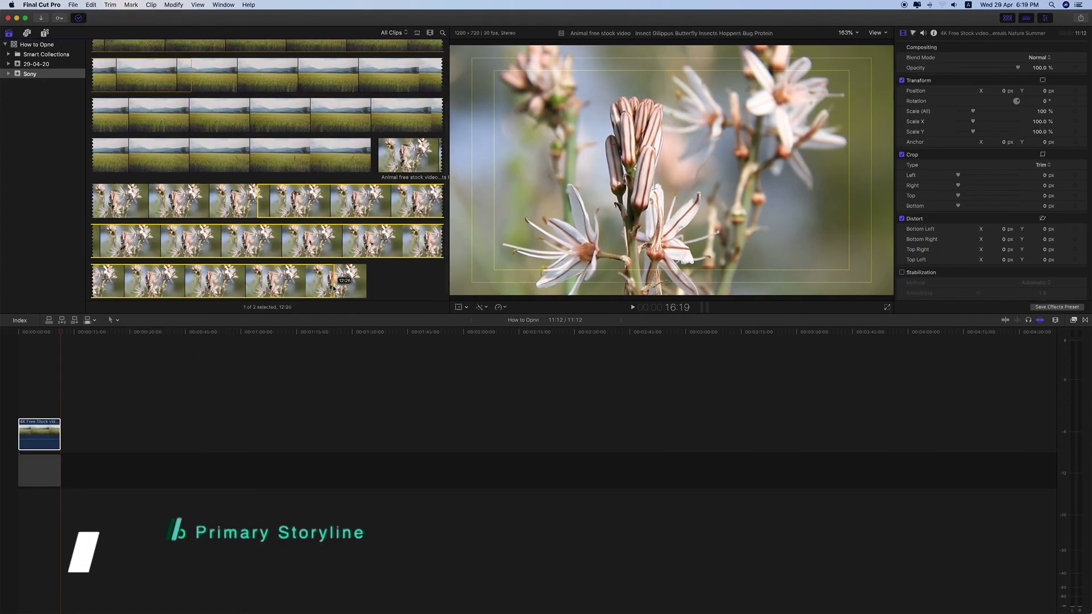
Undo placing the flower range in the How to Opne primary storyline, and connect it above the storyline after the cornfield clip.
key(q)
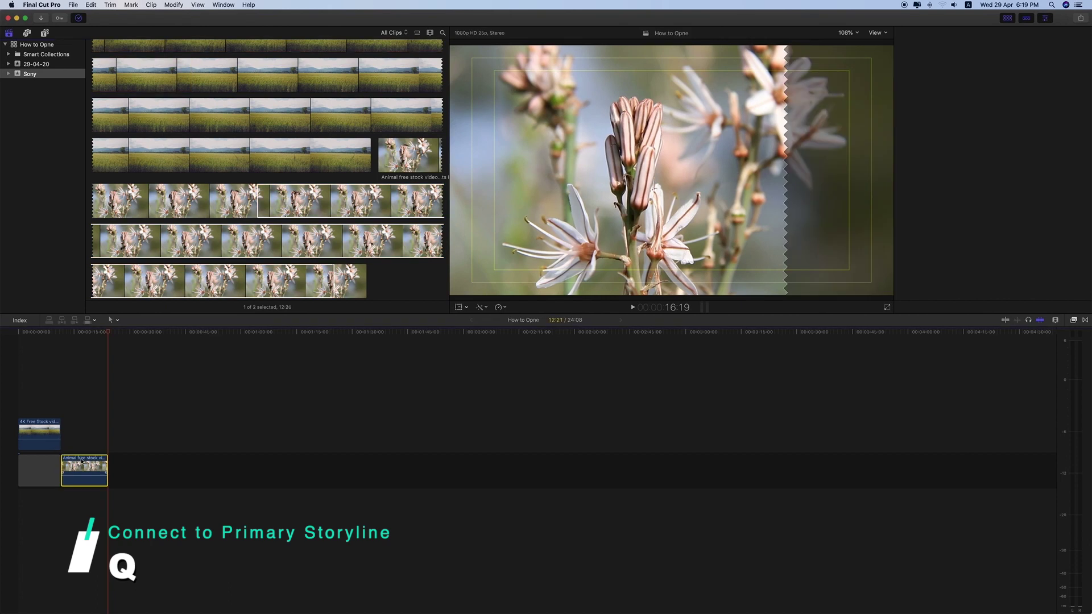
key(super+z)
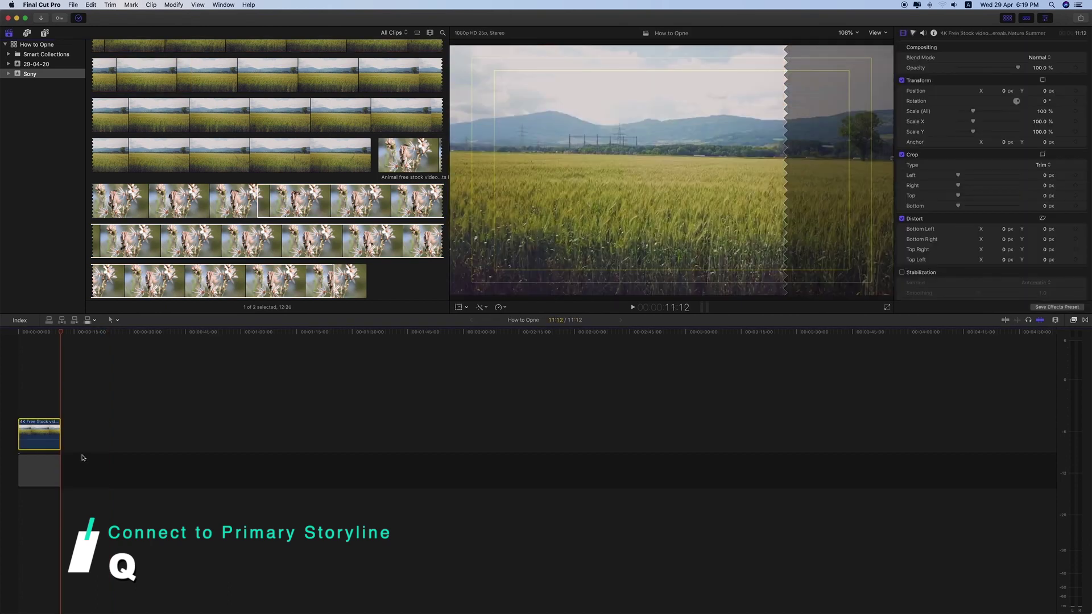
key(q)
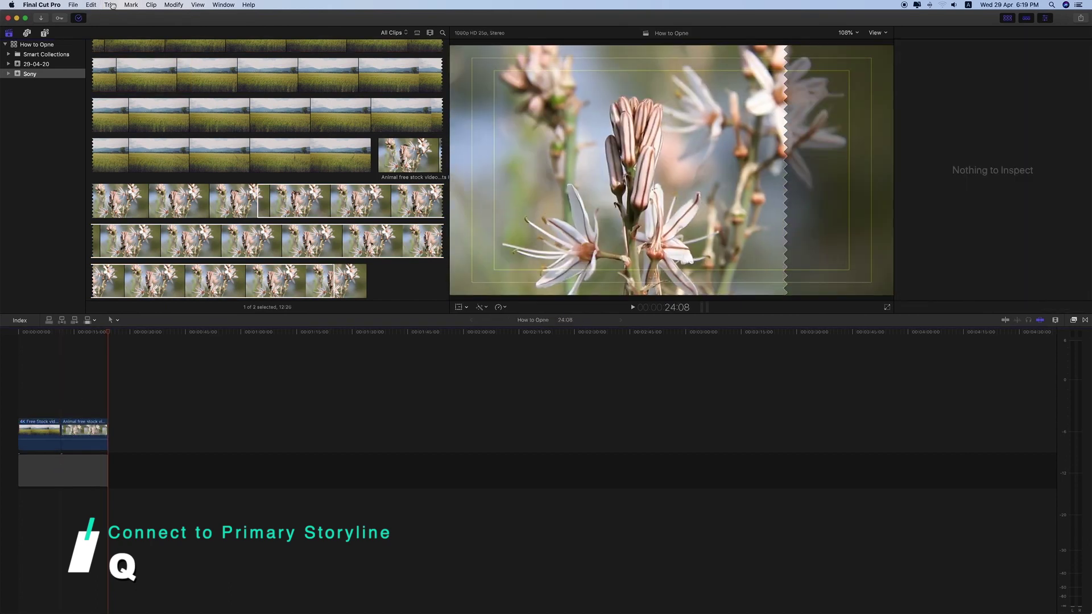
click(132, 4)
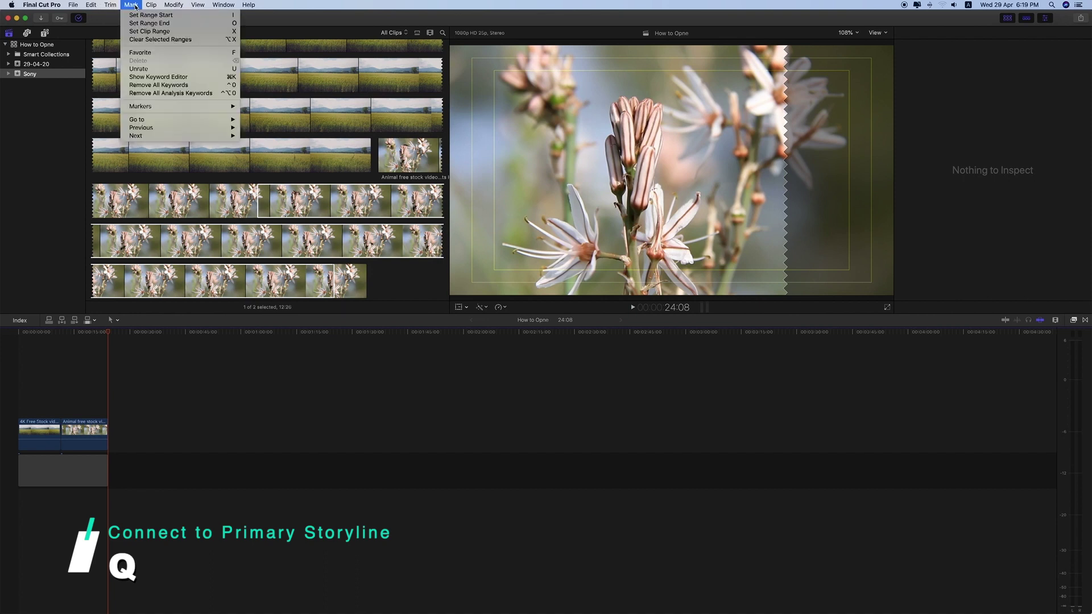
mouse_move(91, 4)
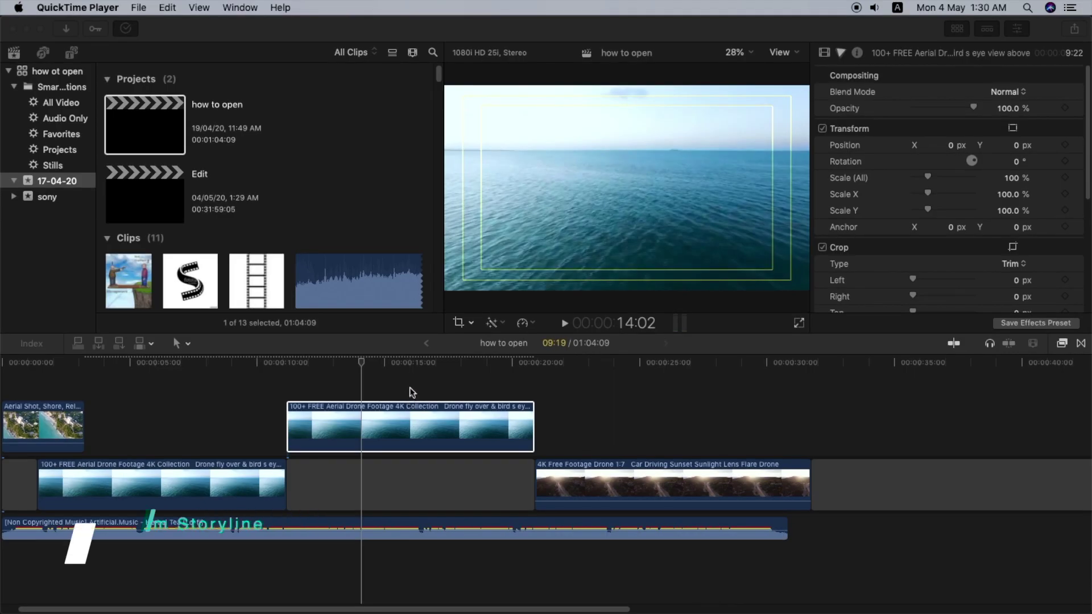
Lift the Car Driving Sunset Sunlight Lens Flare Drone clip from the primary storyline of the how to open project.
click(601, 410)
click(615, 488)
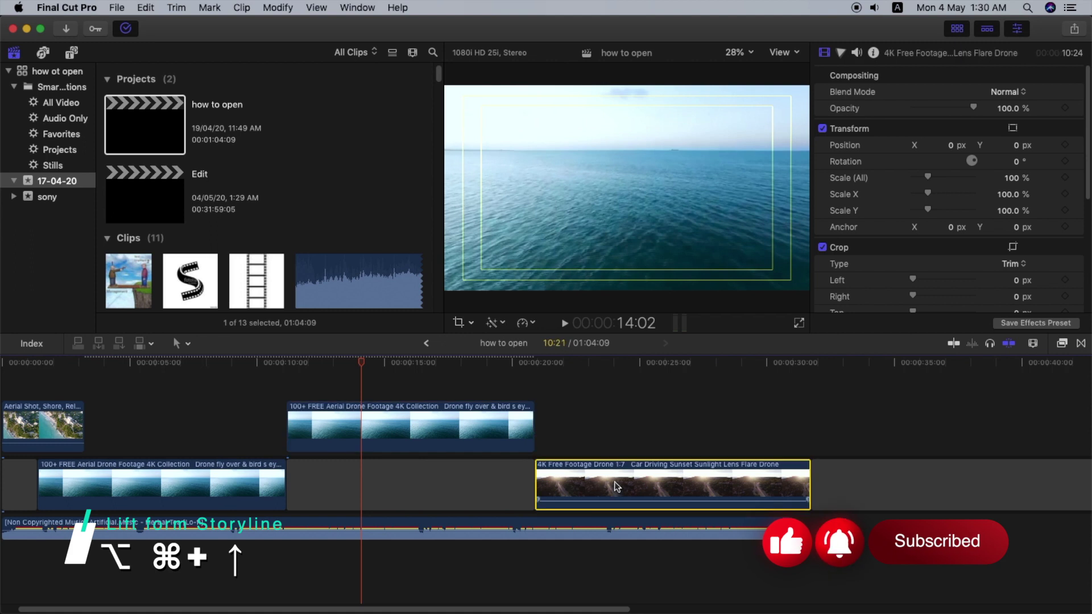
key(alt+super+Up)
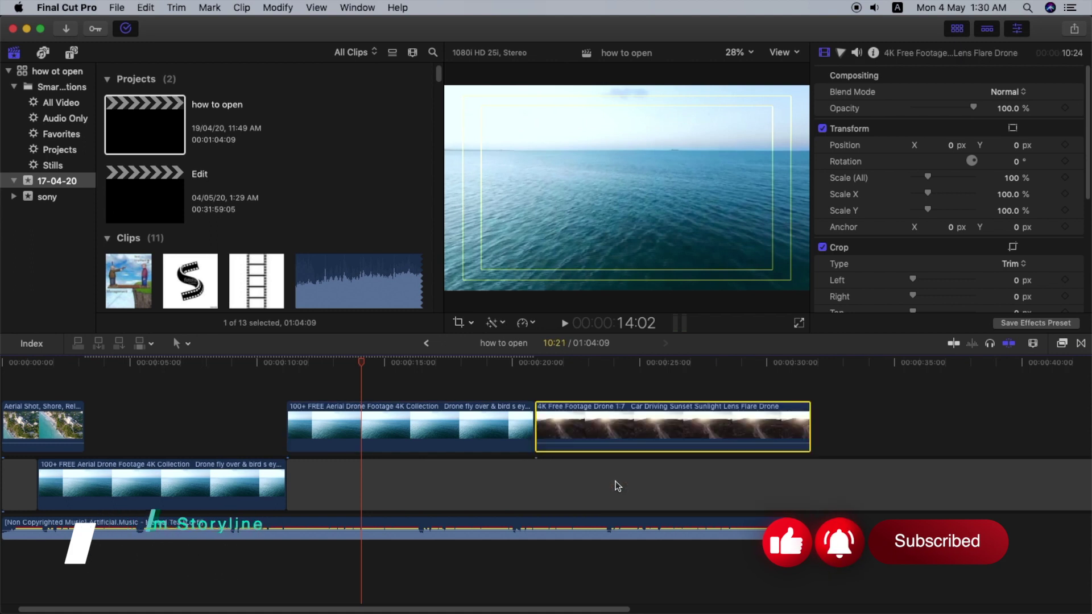
click(617, 486)
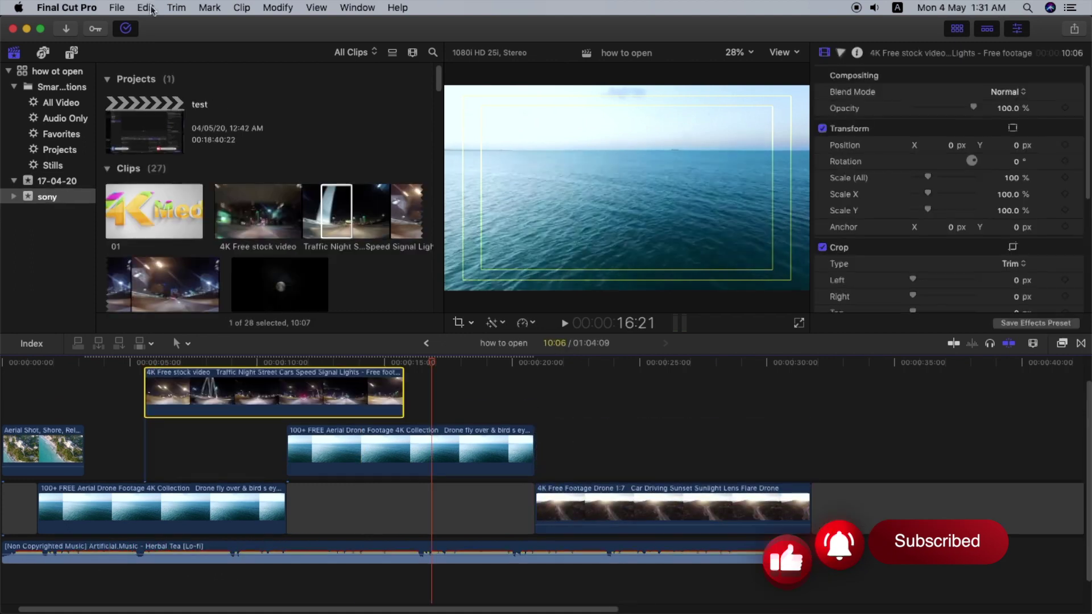
click(145, 7)
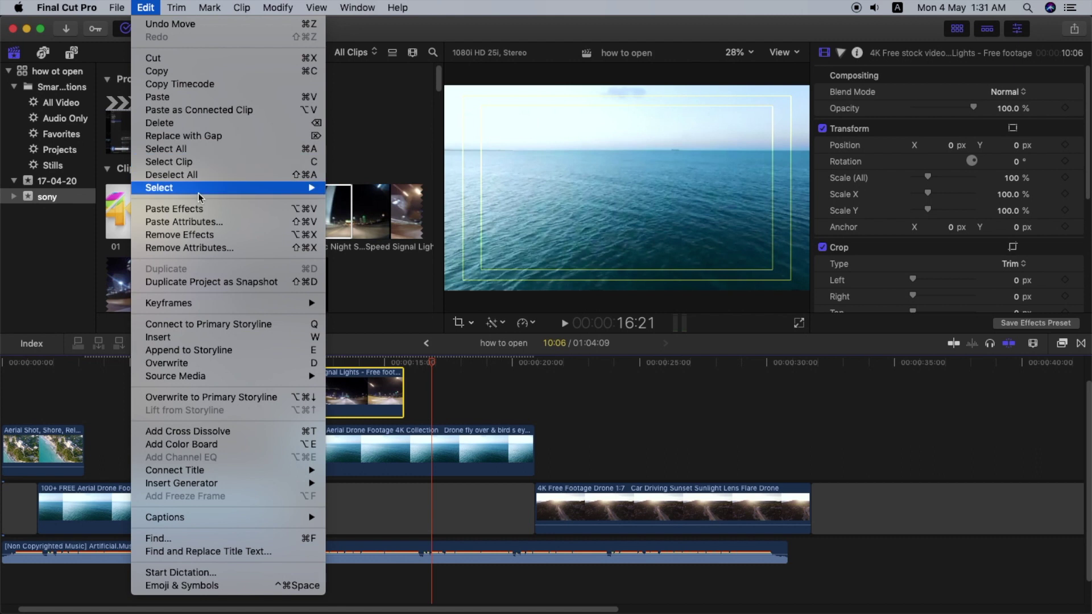
mouse_move(225, 380)
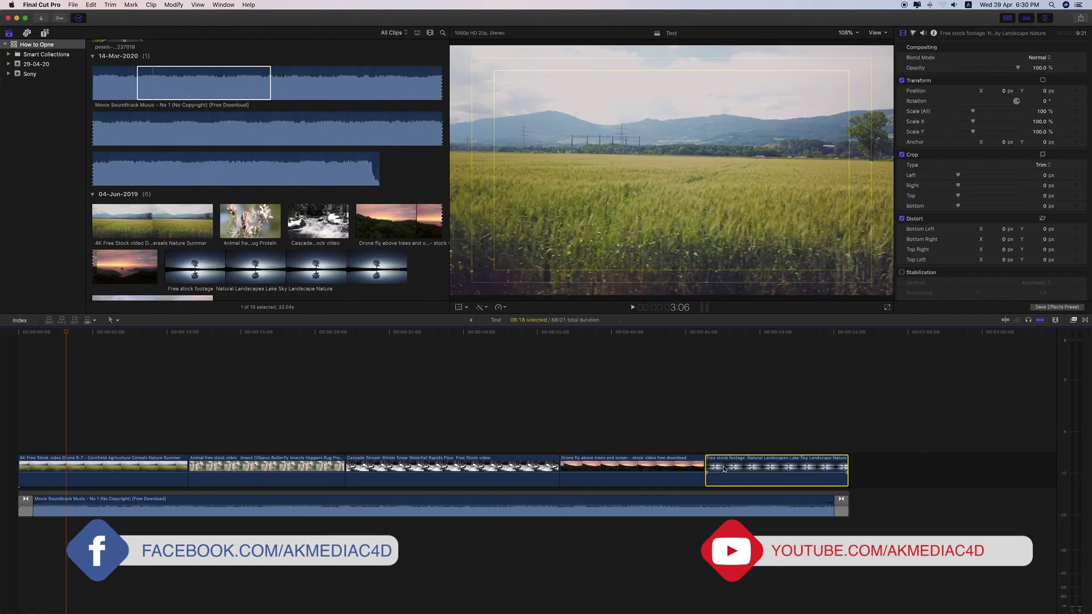
Detach the audio from the Lake Sky Landscape clip and the Drone fly above trees and ocean clip in the Test project.
right_click(764, 467)
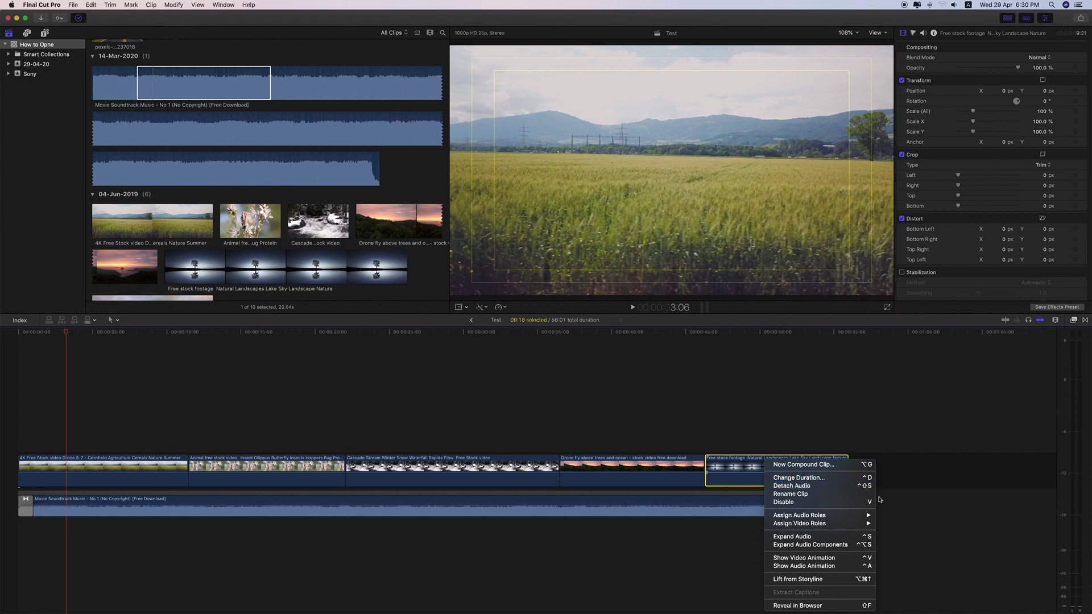
mouse_move(865, 515)
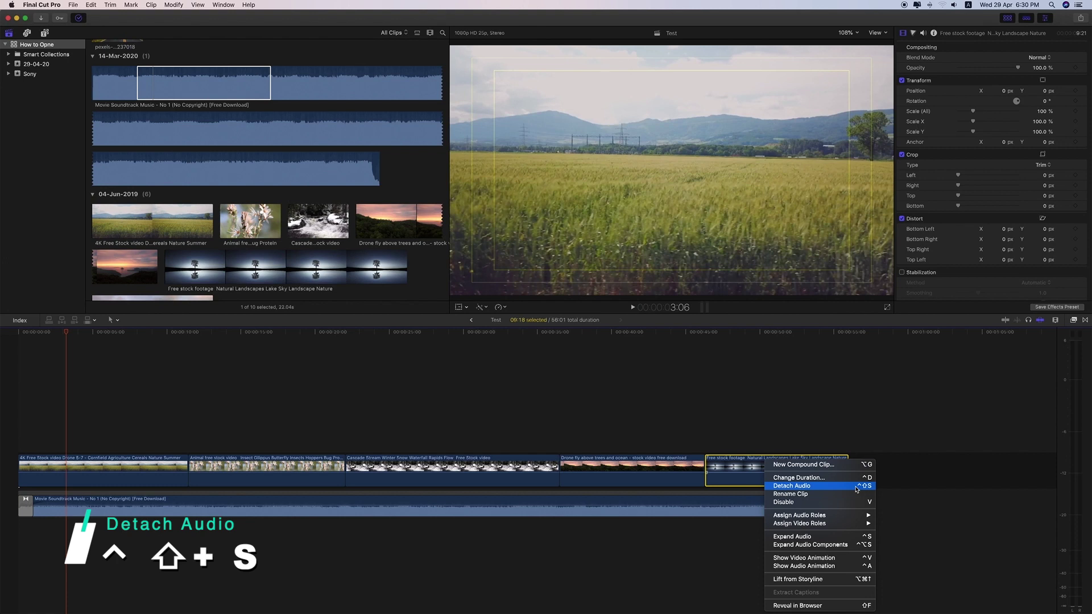
click(857, 486)
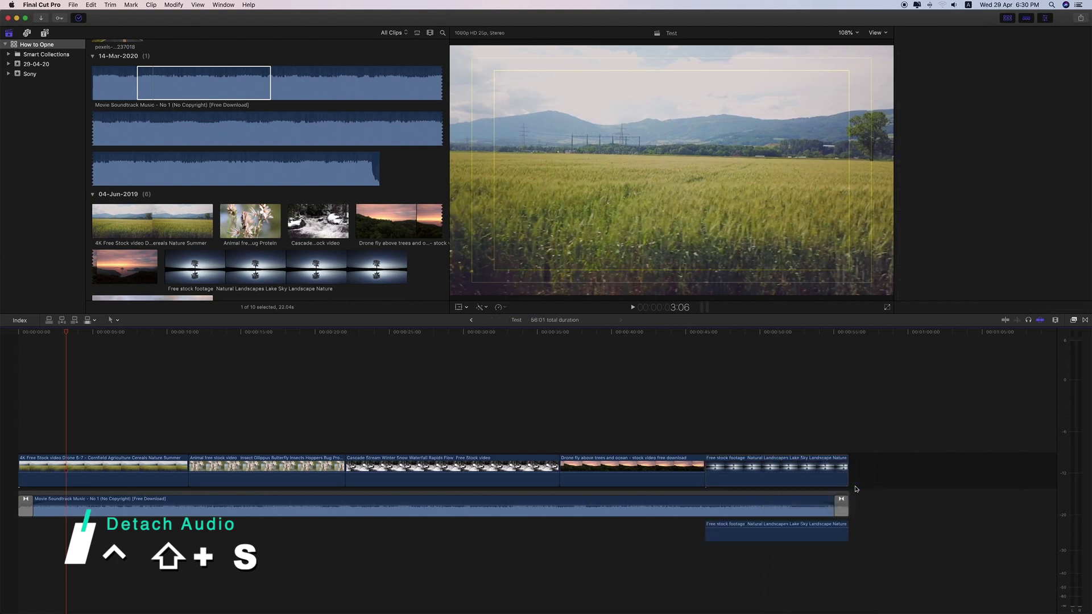
click(607, 466)
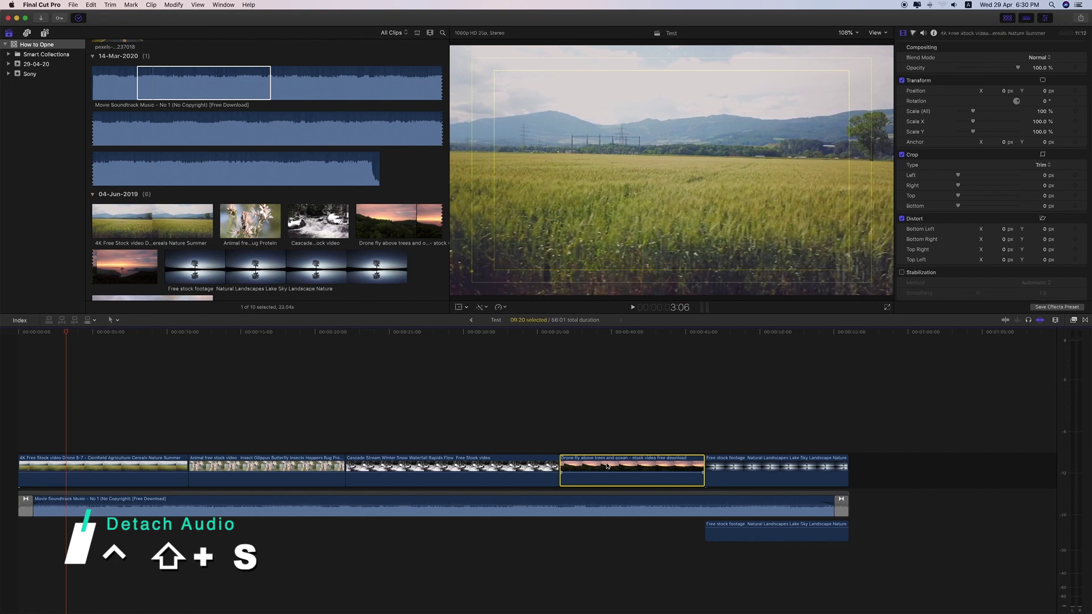
key(ctrl+shift+s)
click(763, 565)
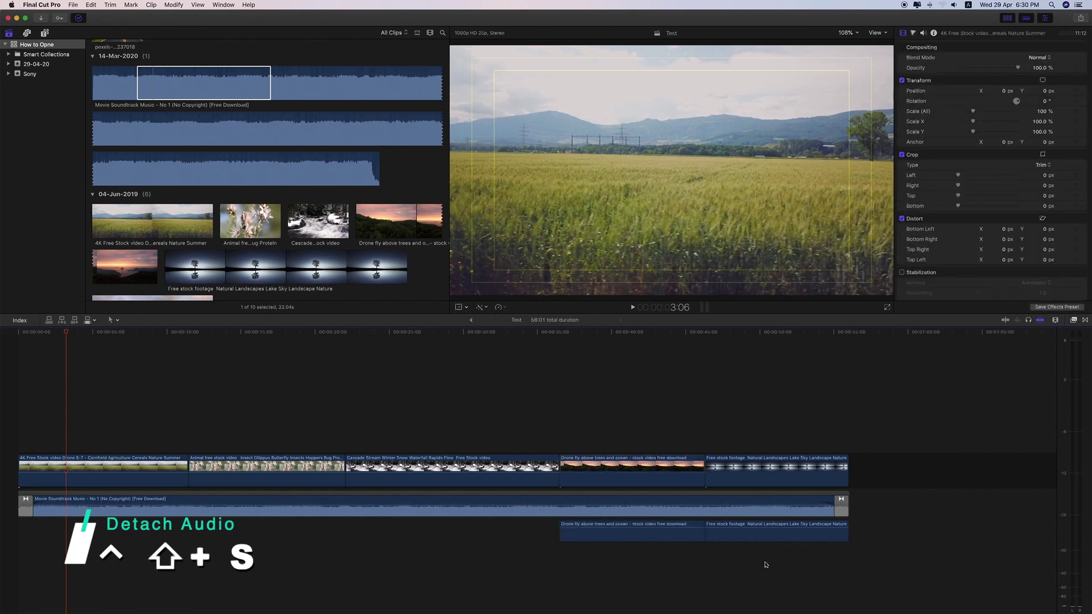
click(665, 528)
click(759, 529)
click(691, 532)
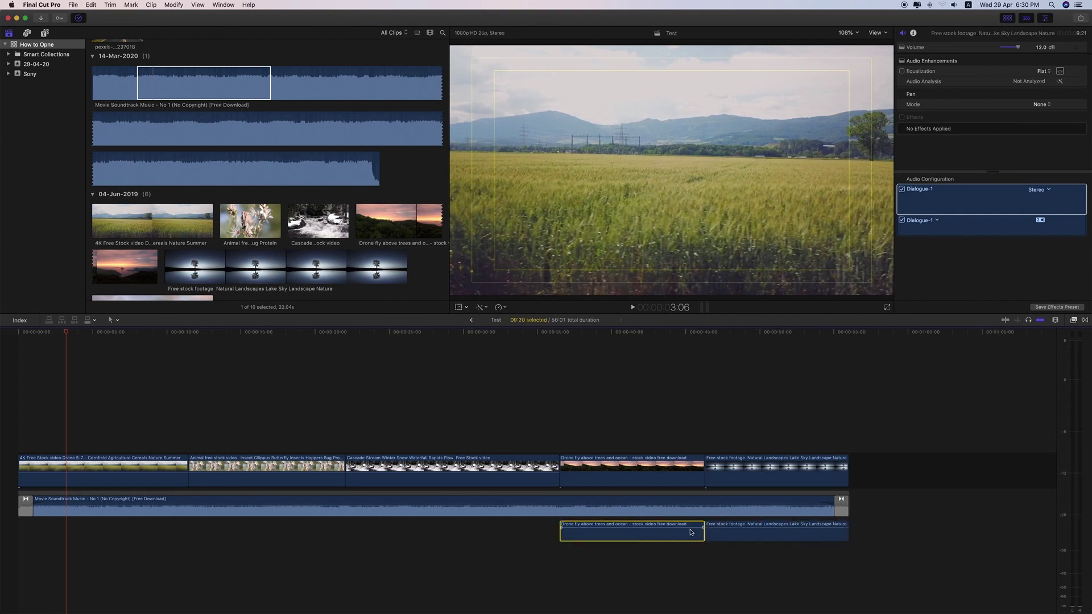
Assign the Music audio role to the Movie Soundtrack Music clip beneath the storyline.
click(678, 510)
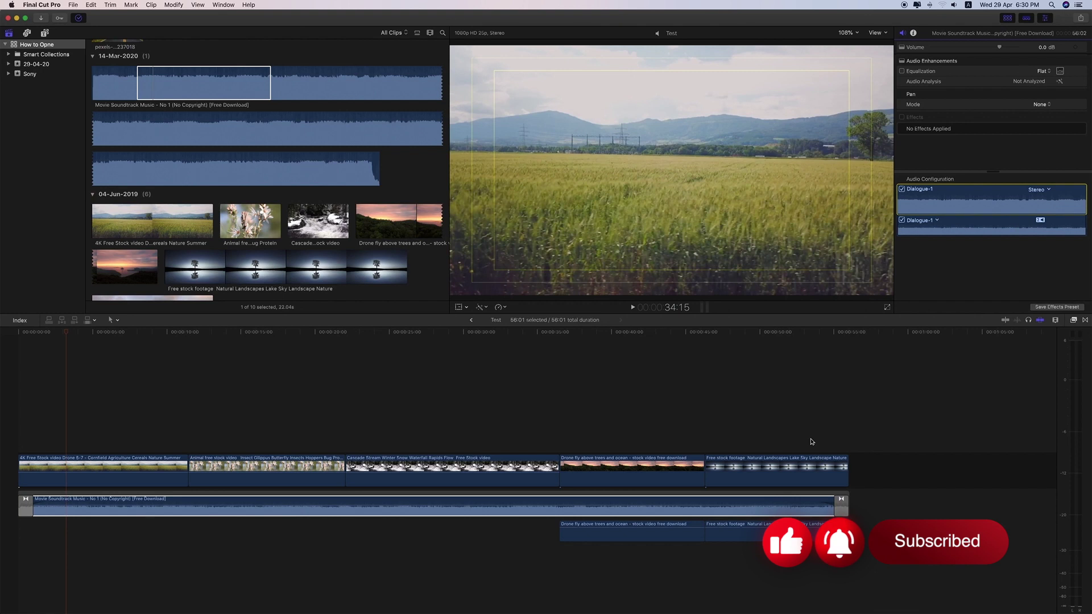
click(565, 529)
click(571, 514)
right_click(572, 515)
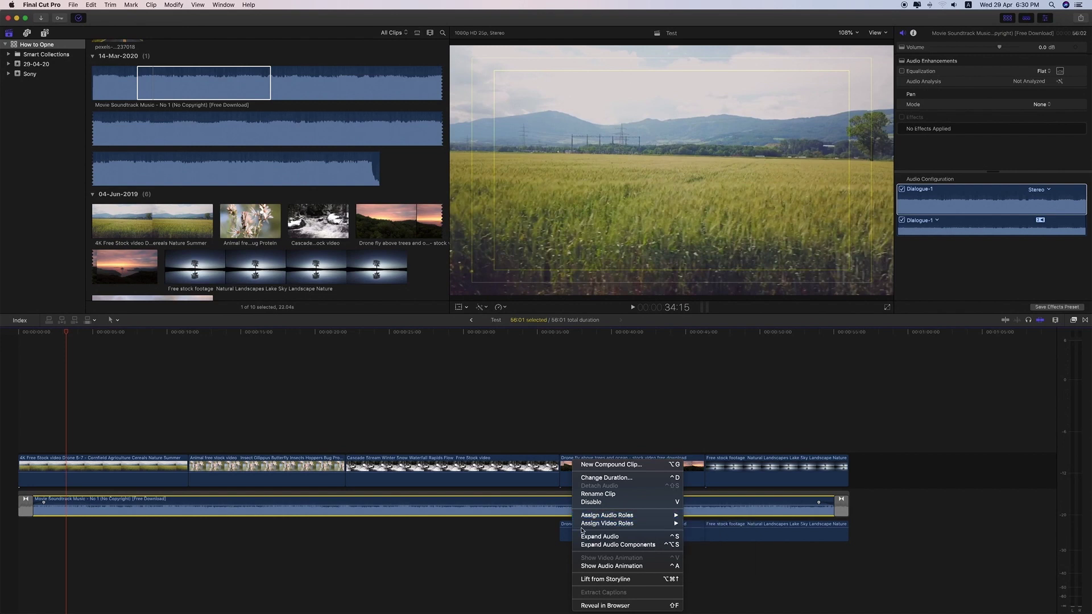
mouse_move(642, 516)
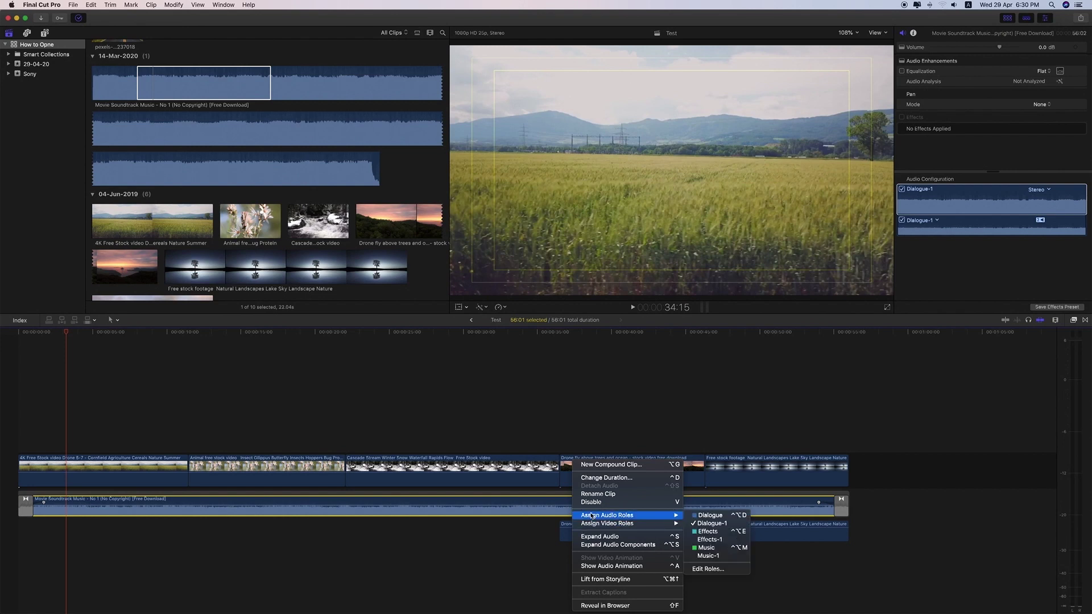
click(716, 547)
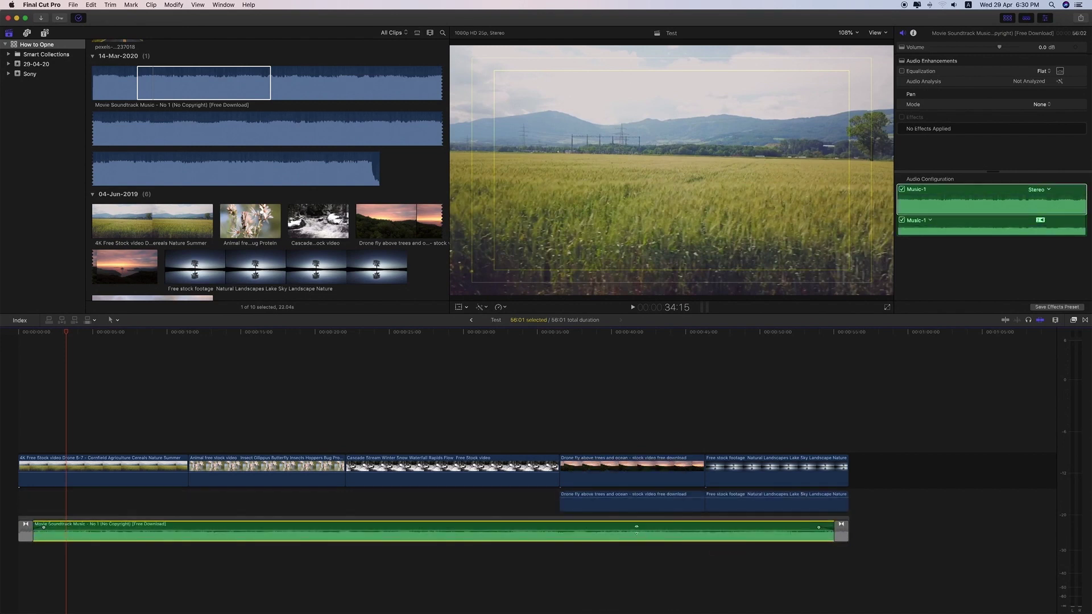
click(556, 448)
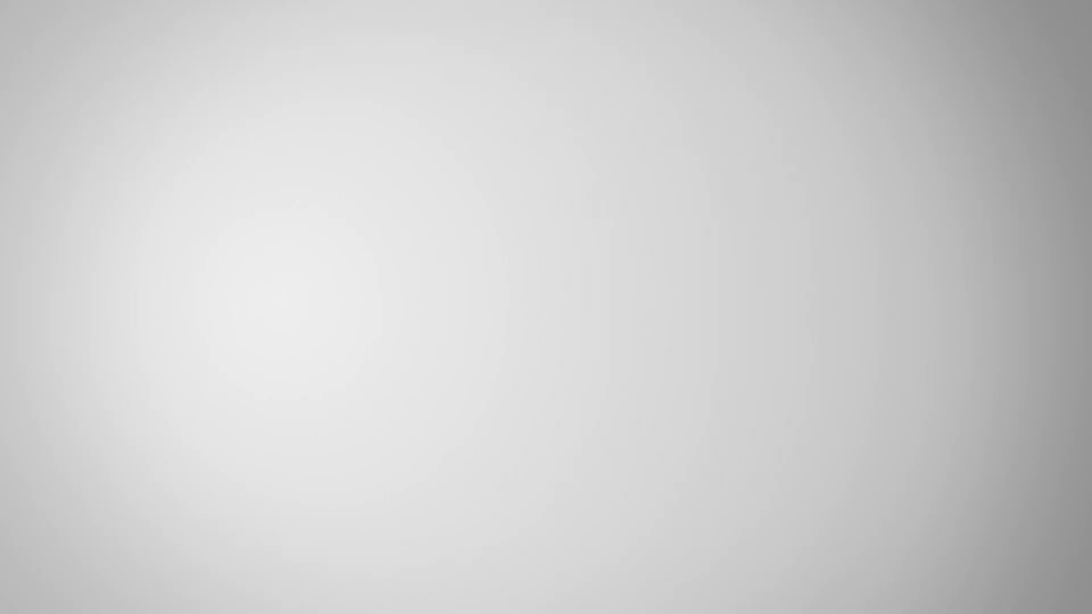